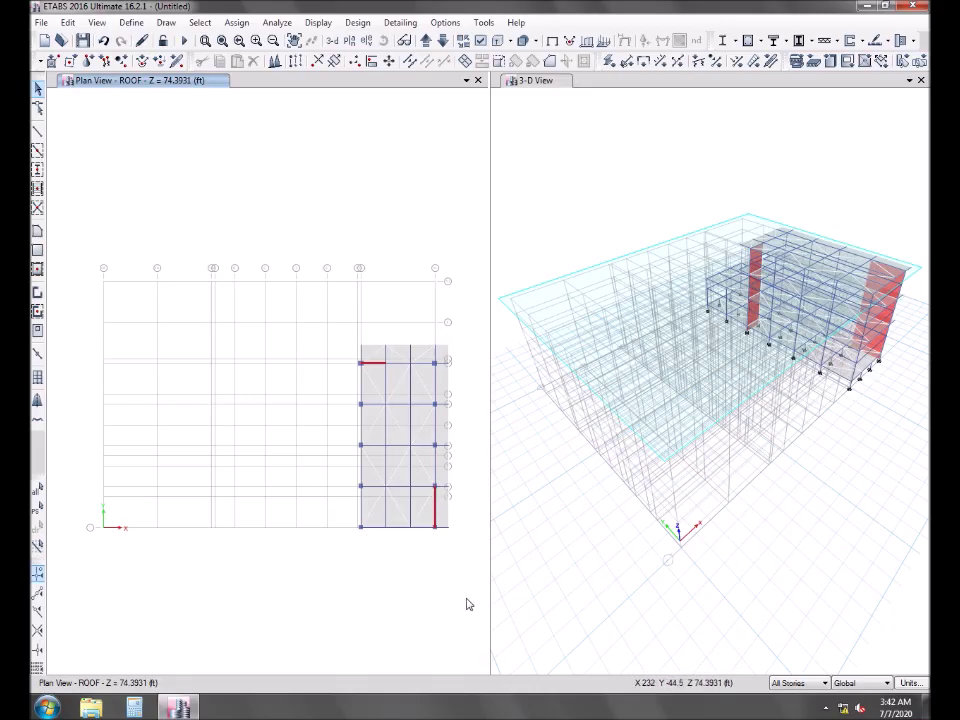
Step: Pan and zoom the roof plan onto the shaded grid H bay, then activate the 3-D view window
left_click(826, 707)
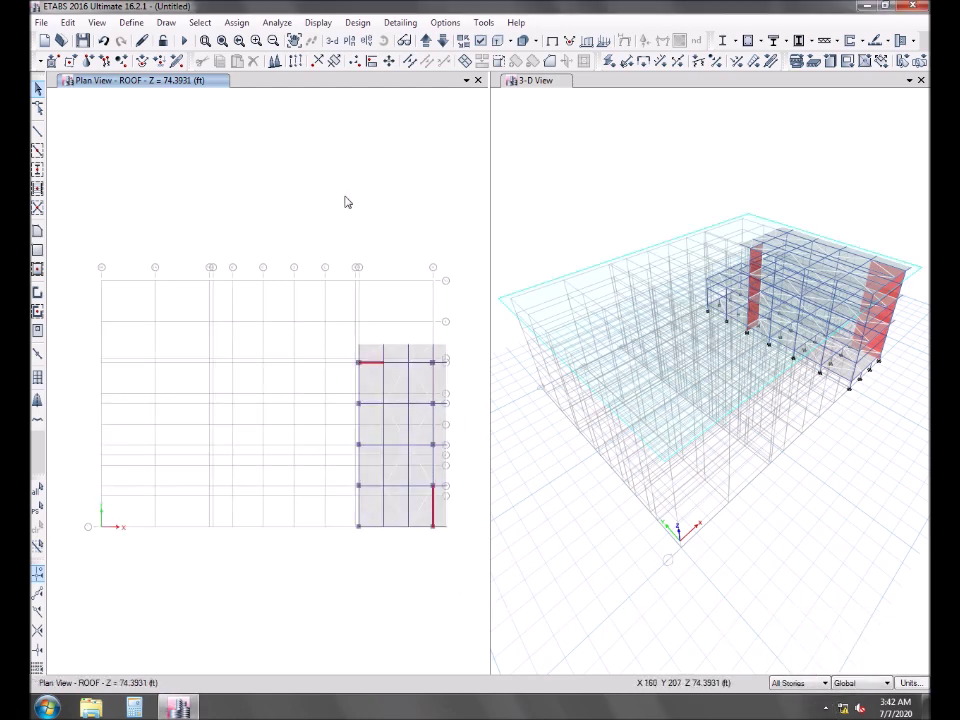
left_click(163, 23)
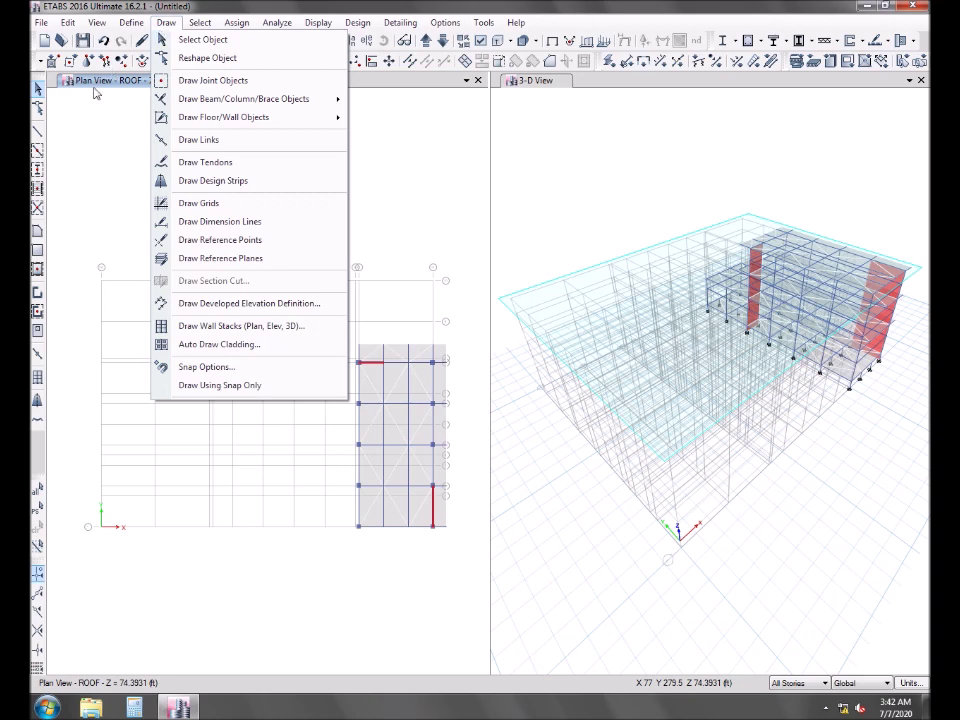
left_click(81, 127)
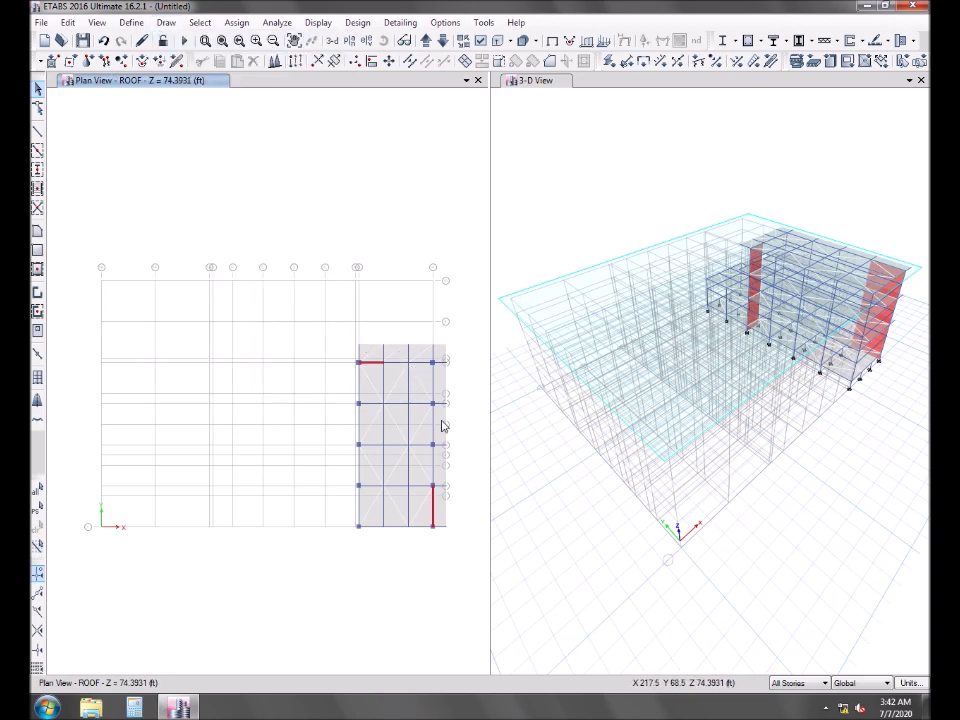
middle_click_drag(444, 422, 432, 403)
scroll(432, 403, "up", 2)
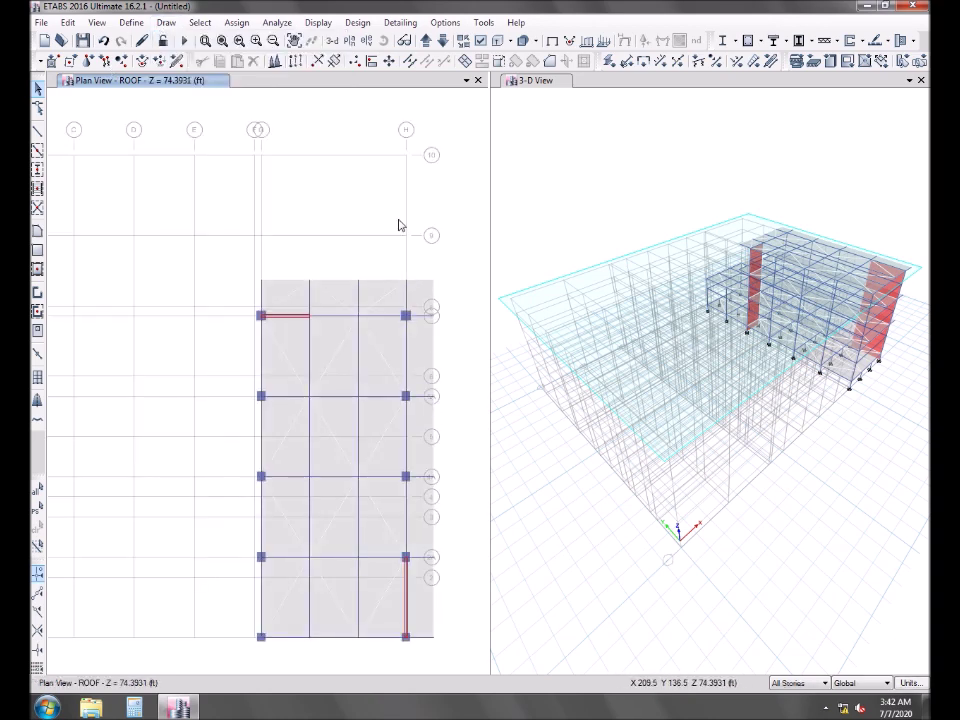
left_click(594, 574)
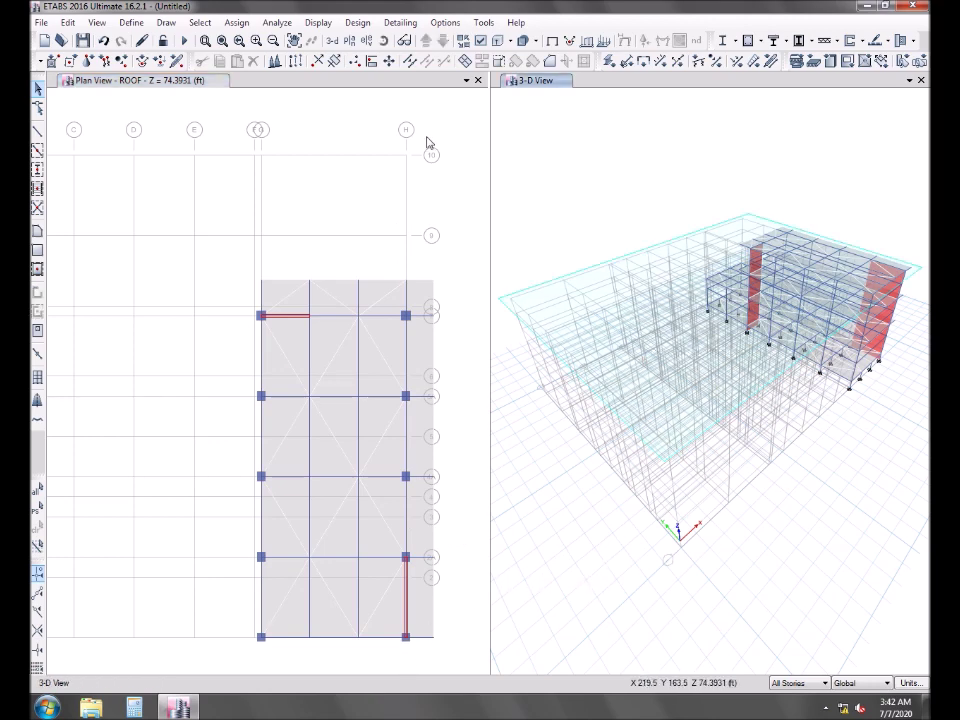
Step: Set the right pane to elevation H, then change it to the elevation along grid 7
left_click(366, 41)
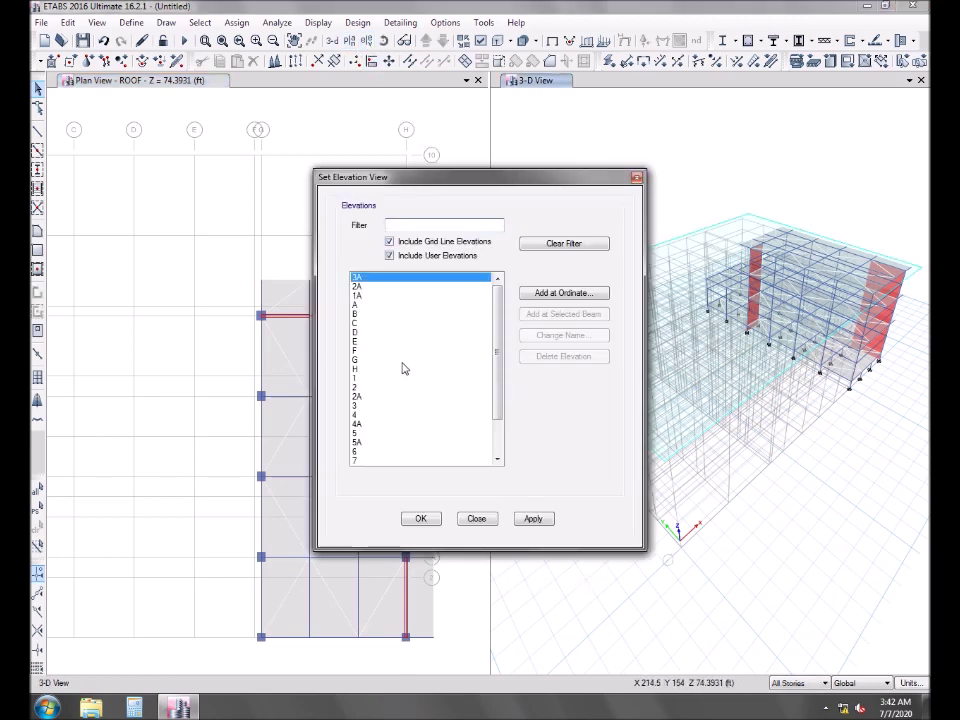
left_click(364, 369)
left_click(432, 519)
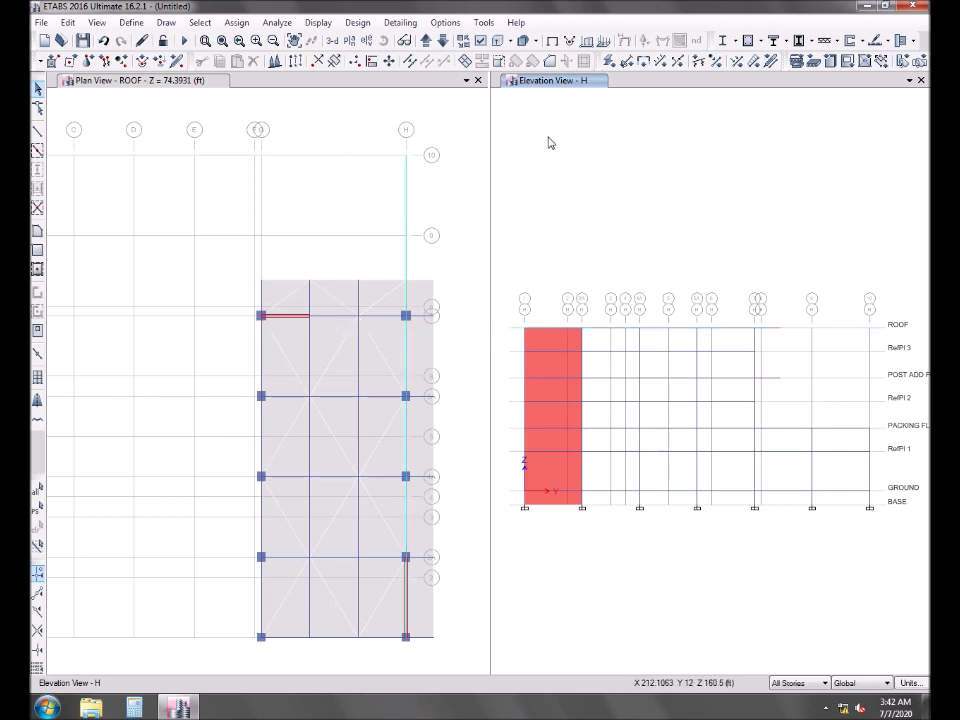
left_click(367, 40)
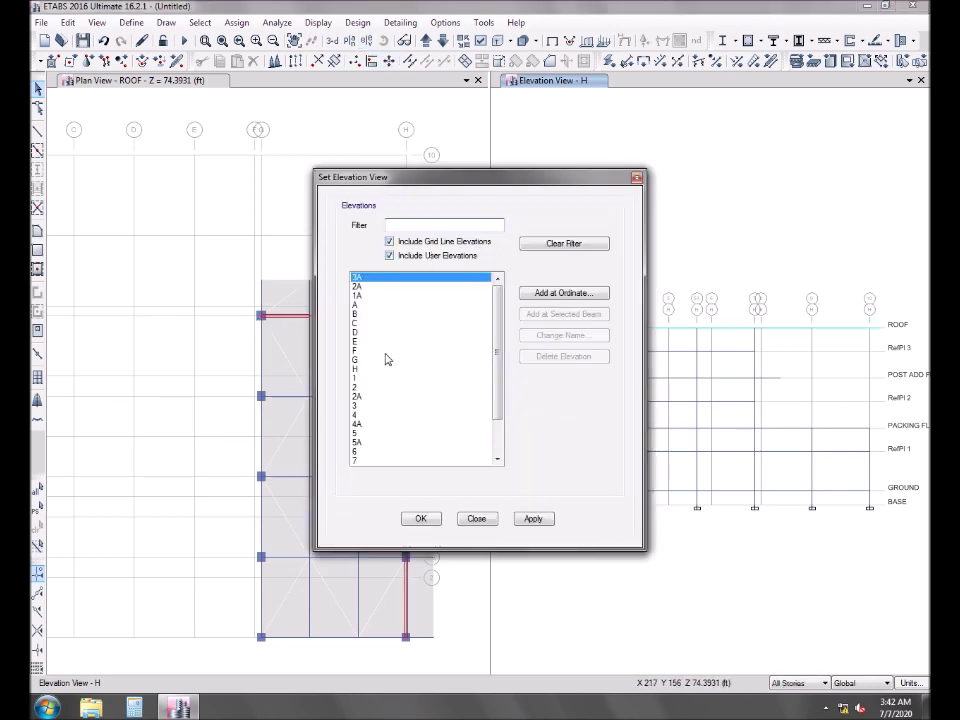
left_click(352, 458)
left_click(421, 518)
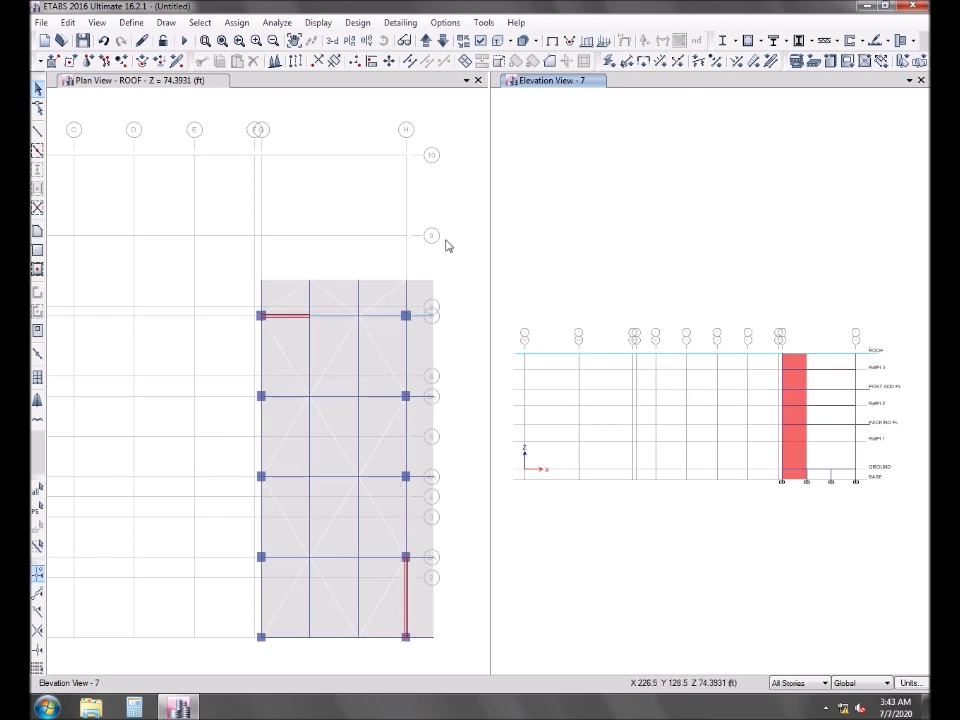
left_click(166, 22)
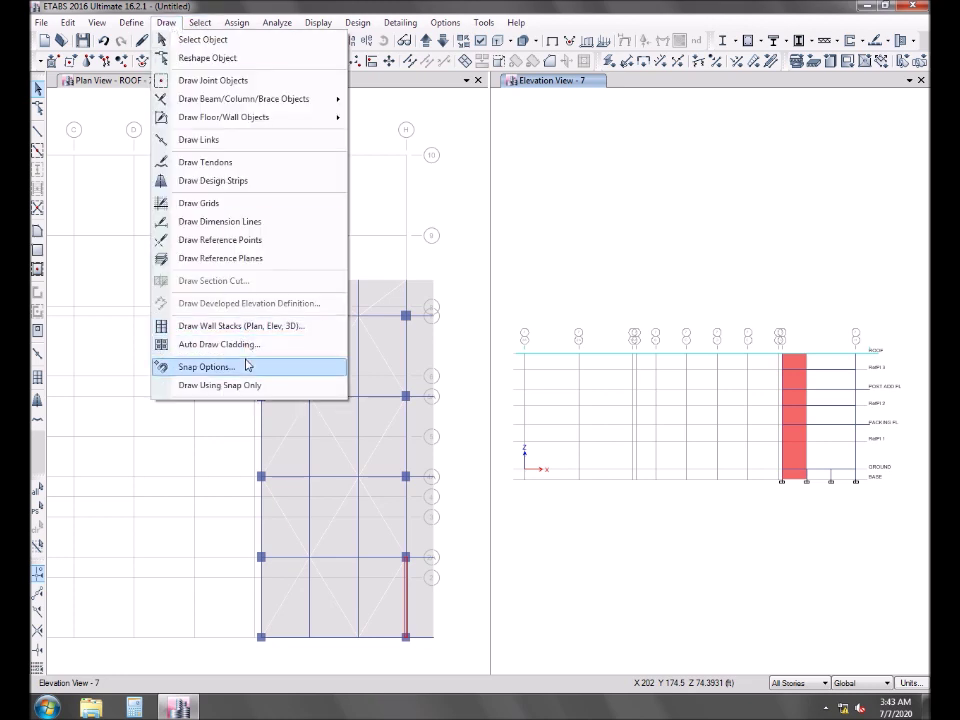
Step: Define a new developed elevation, replacing the default name Elev2 with 'Grid 7 and Grid H'
left_click(371, 198)
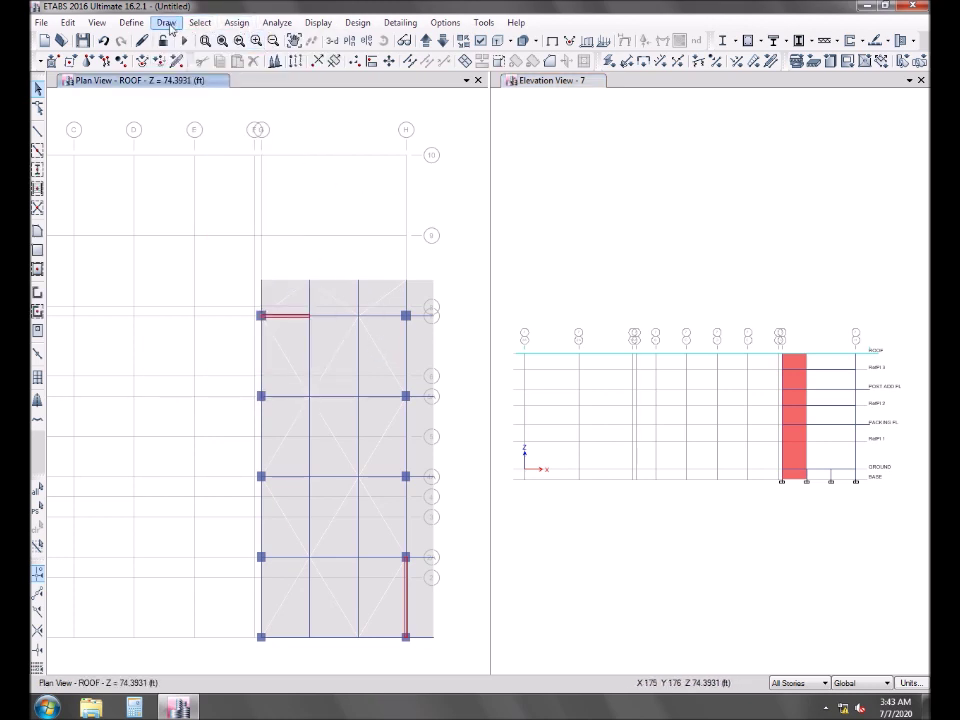
left_click(166, 22)
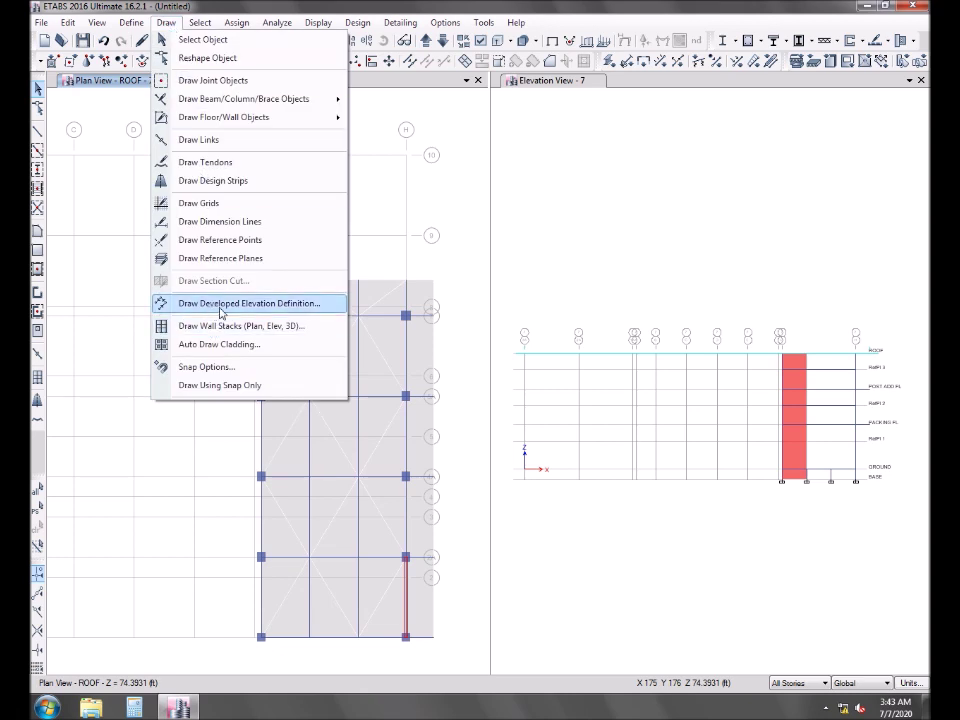
left_click(266, 309)
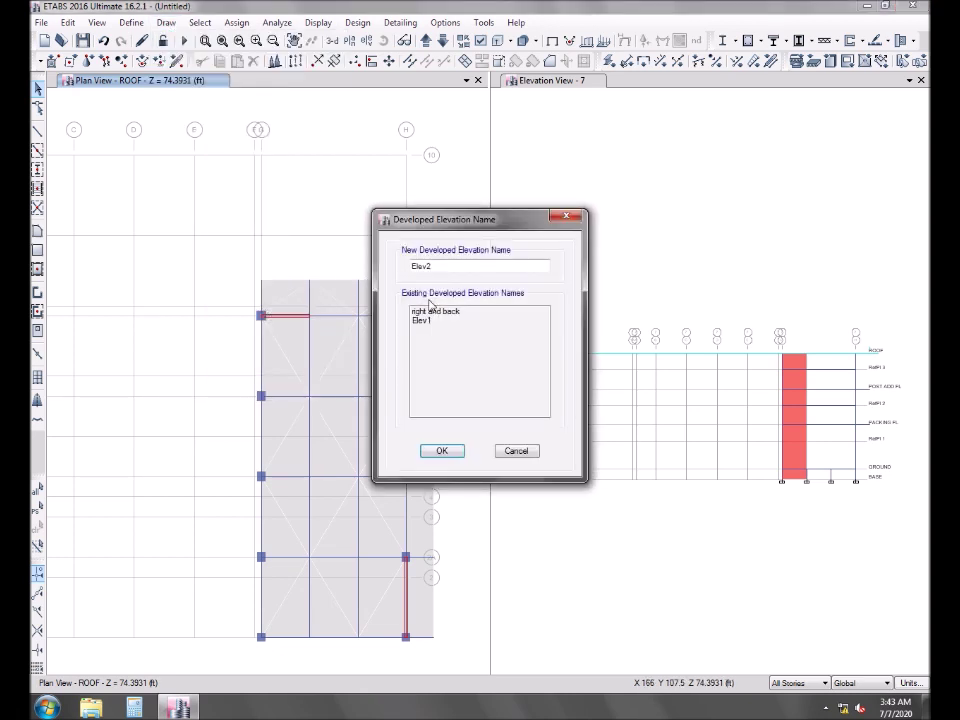
double_click(417, 266)
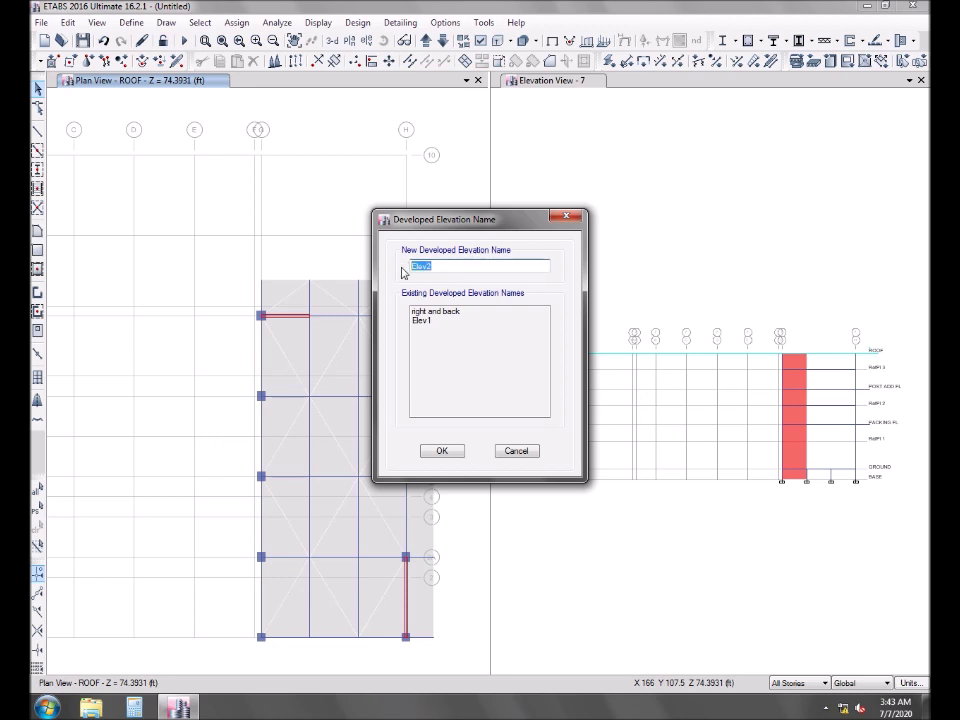
type("Grid 7 and Grid H")
left_click(440, 451)
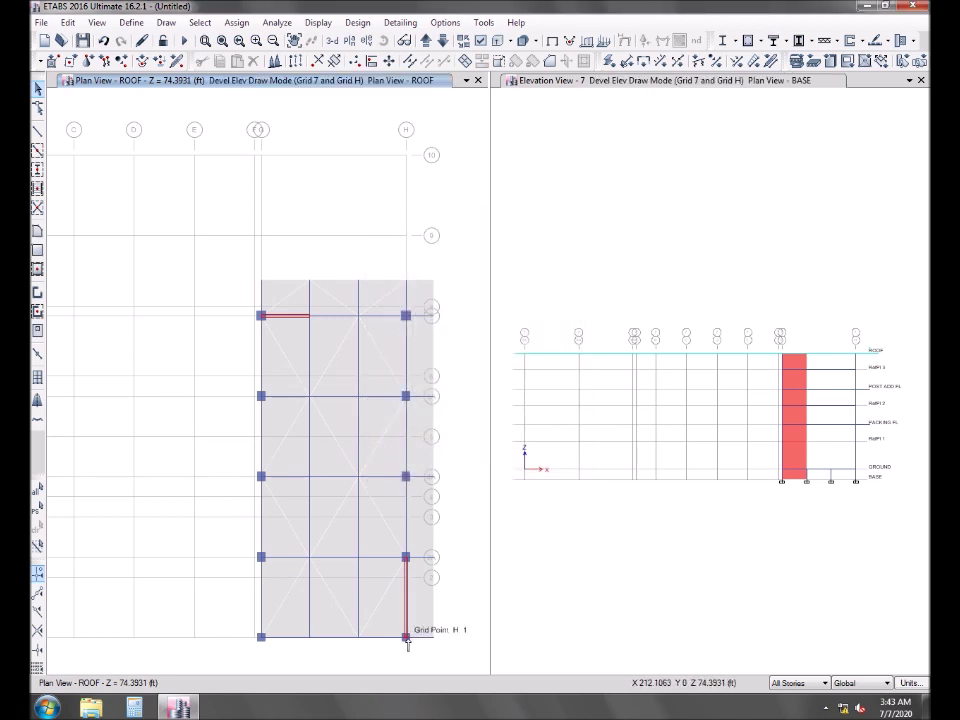
Step: Trace the path along grid H to H7, turn onto grid 7 at G7, and finish it
left_click(406, 316)
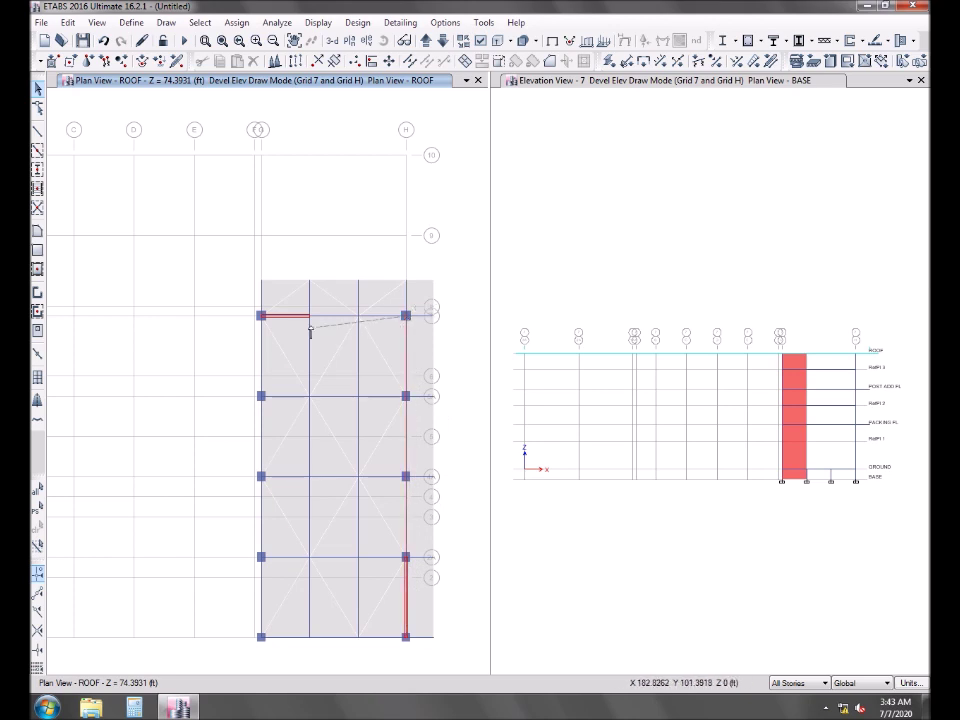
left_click(260, 316)
right_click(216, 321)
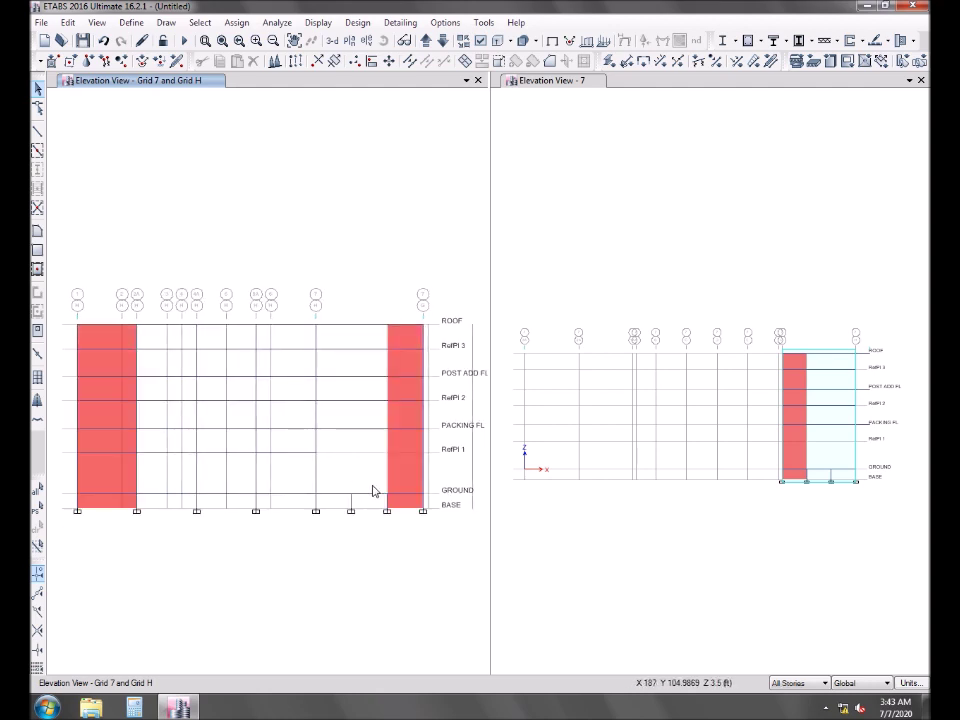
left_click(650, 274)
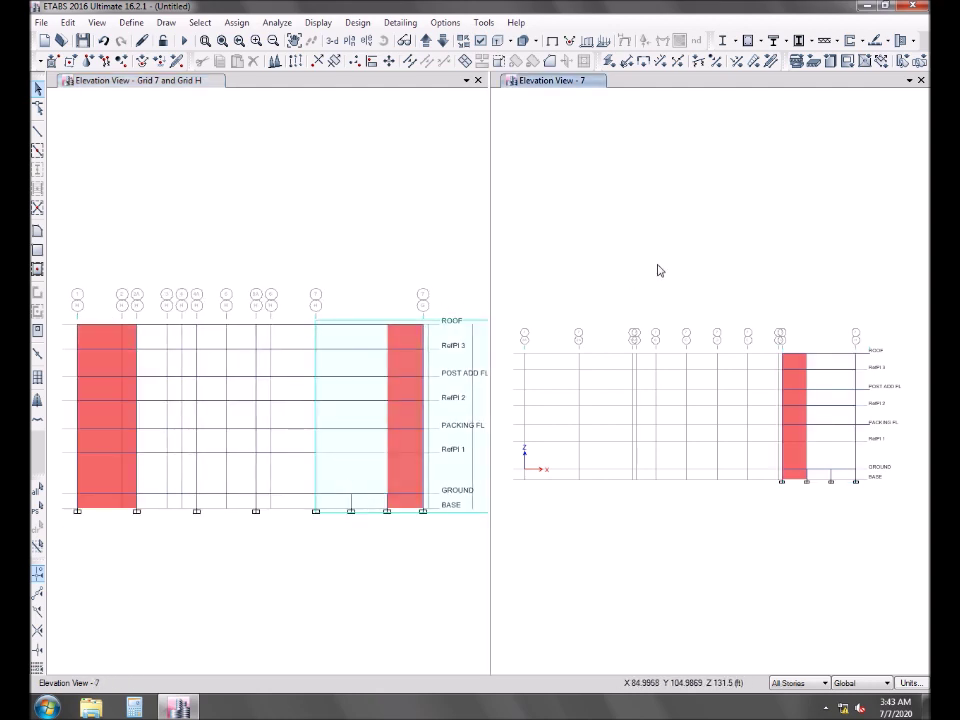
Step: Switch the right pane to a 3-D view, orbit it, and hide the grid system
left_click(331, 41)
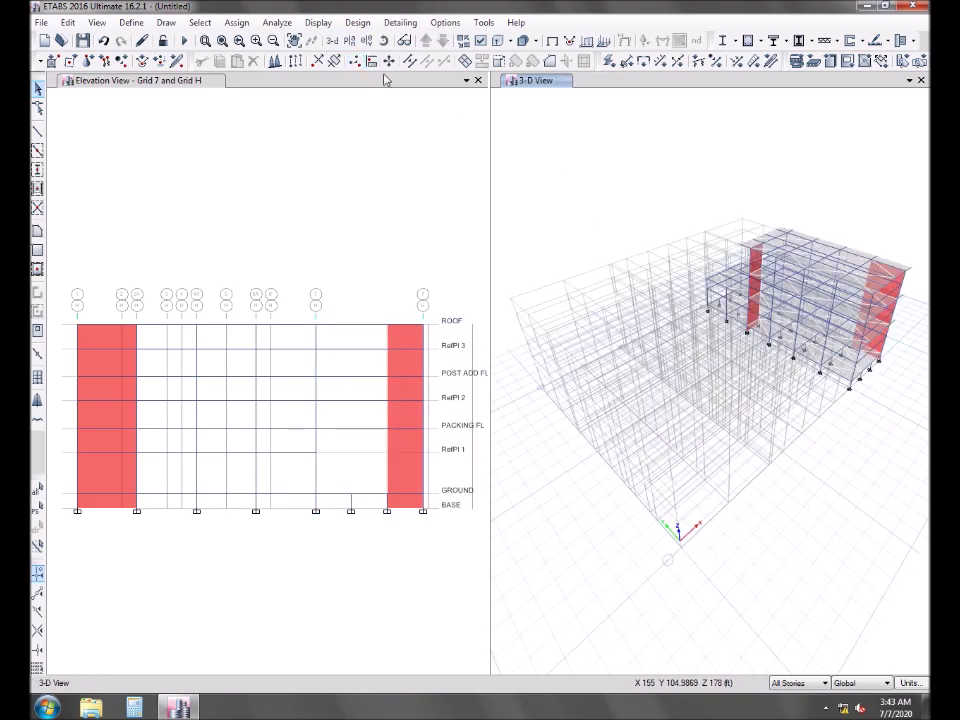
middle_click_drag(799, 480, 649, 482, "shift")
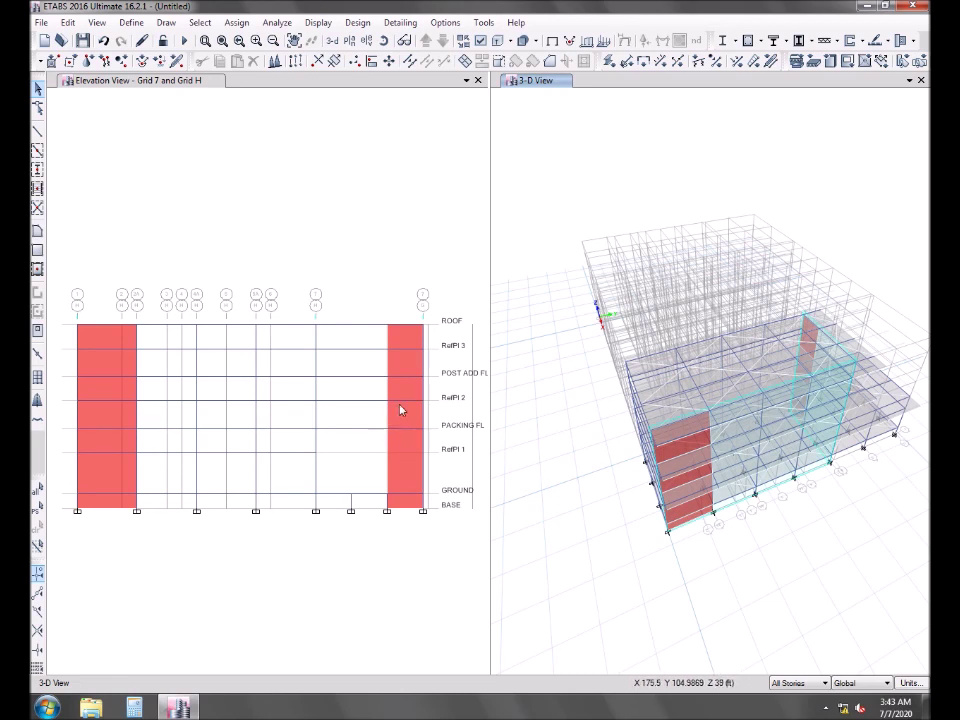
right_click(540, 377)
left_click(580, 437)
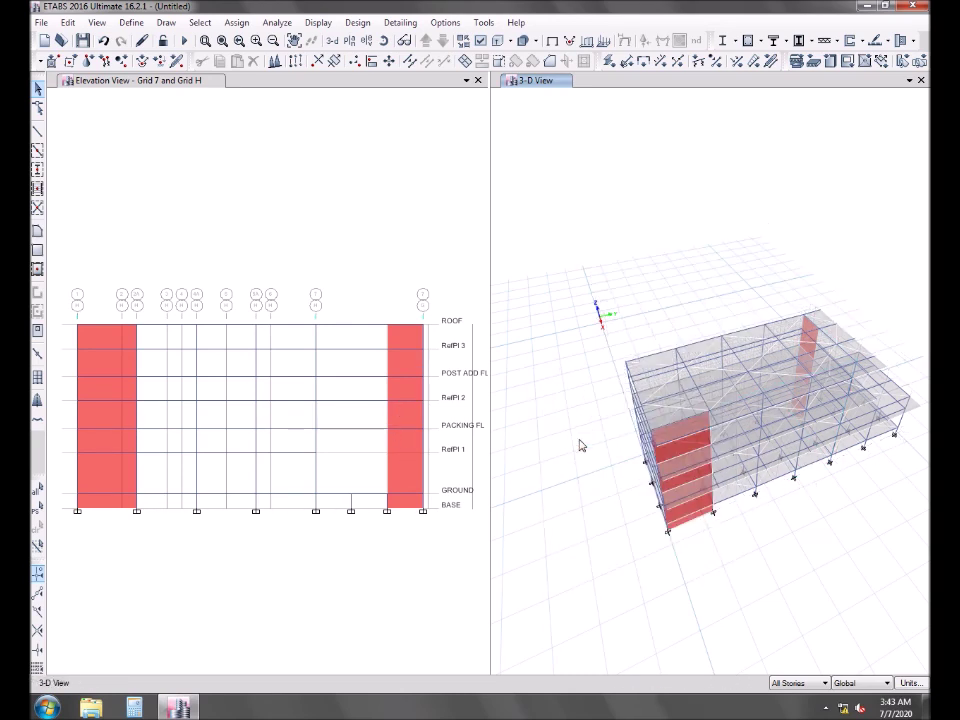
Step: Apply new display options and orbit the model to face the traced elevation
key("ctrl+w")
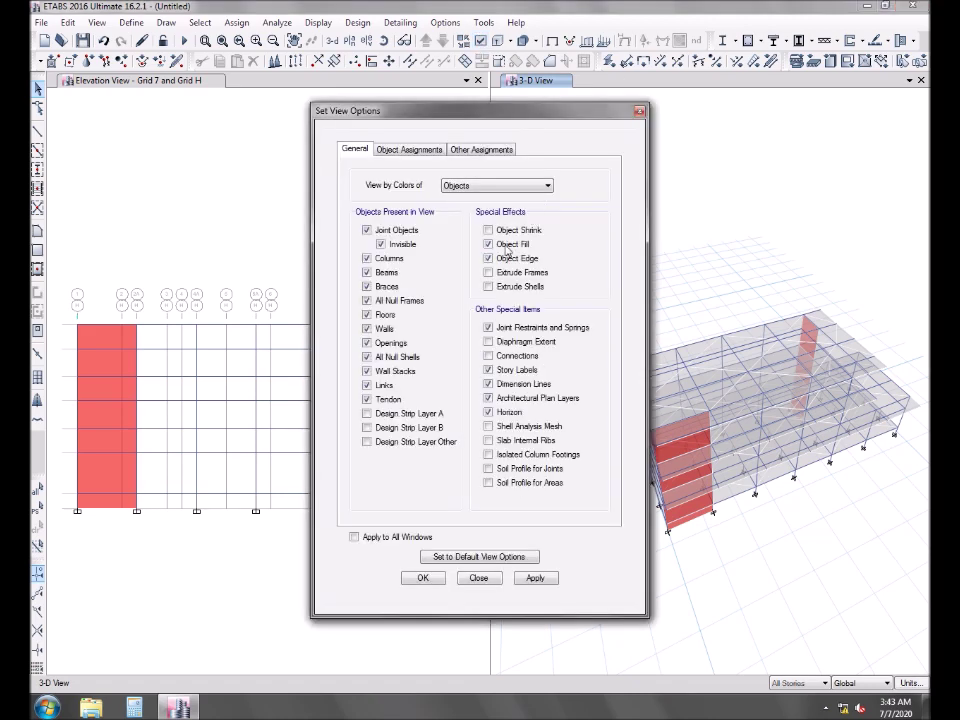
left_click(423, 578)
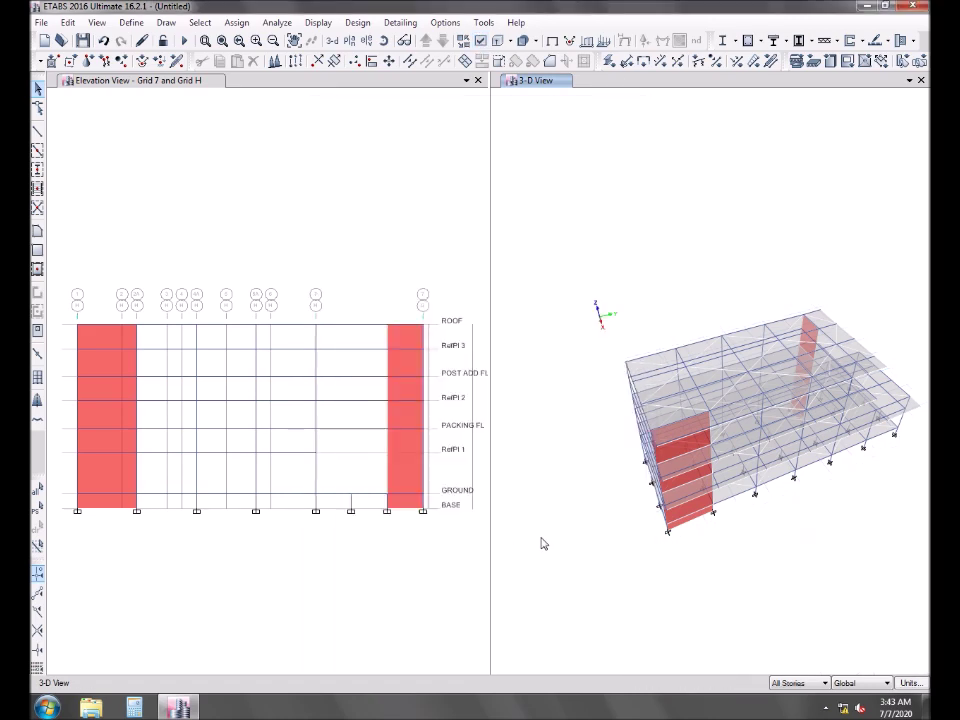
middle_click_drag(558, 487, 506, 474, "shift")
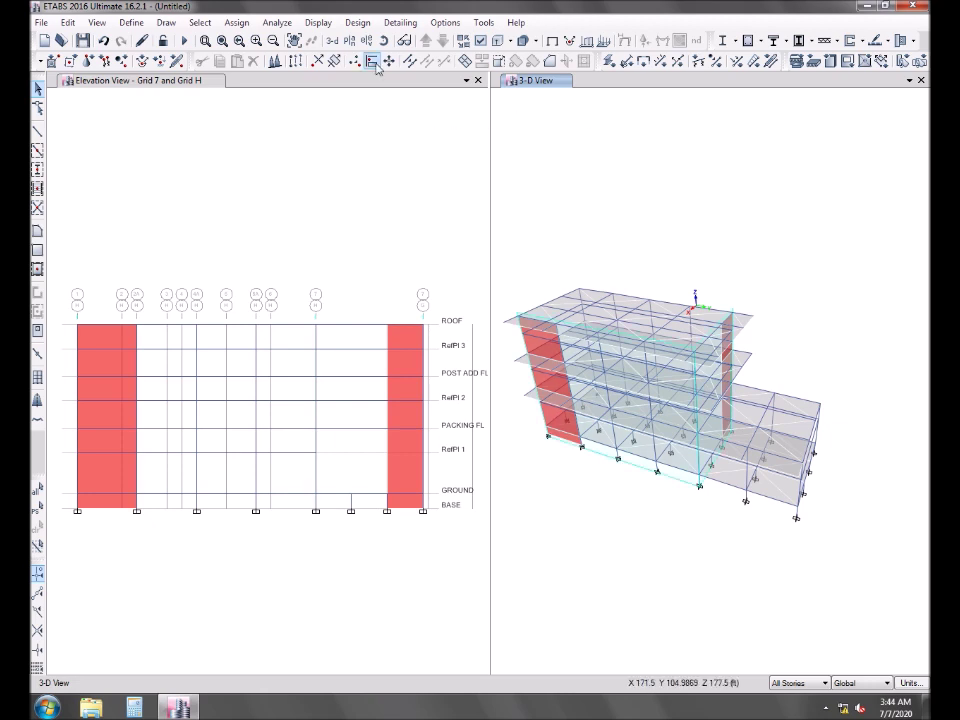
left_click(349, 40)
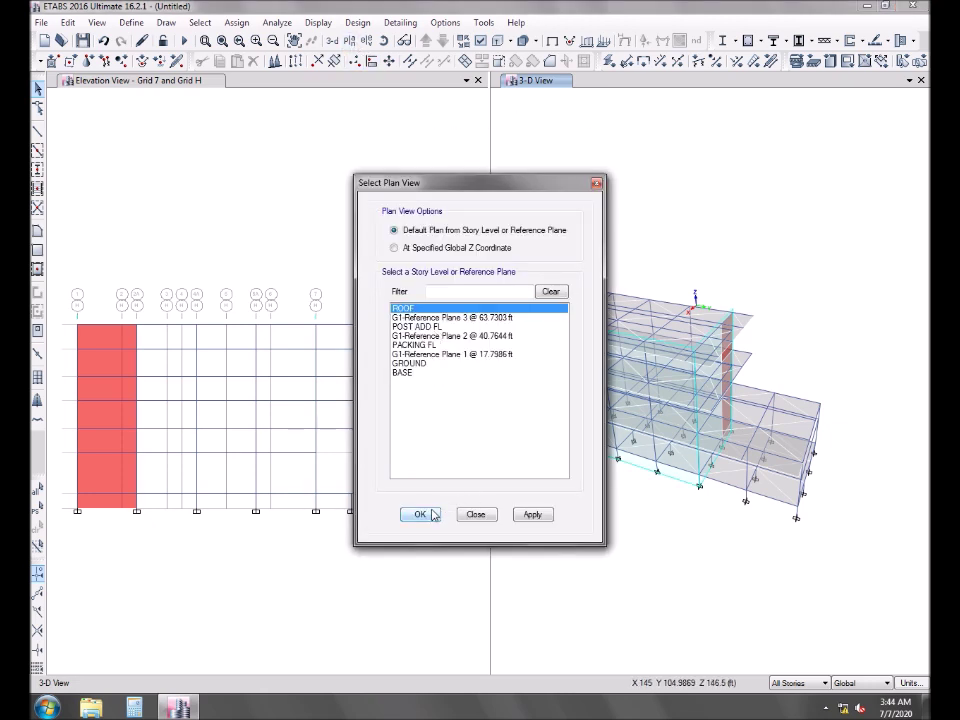
Step: Show the ROOF plan with all grid lines, then zoom and pan to frame the slab and grids D–H
left_click(420, 514)
right_click(694, 281)
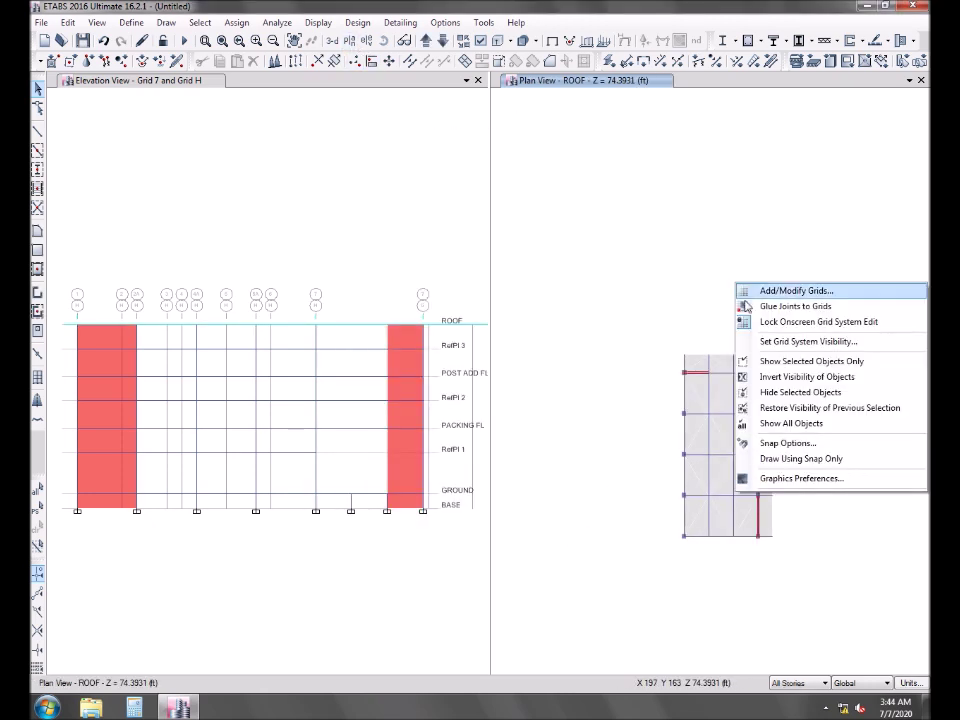
left_click(771, 347)
scroll(685, 400, "up", 2)
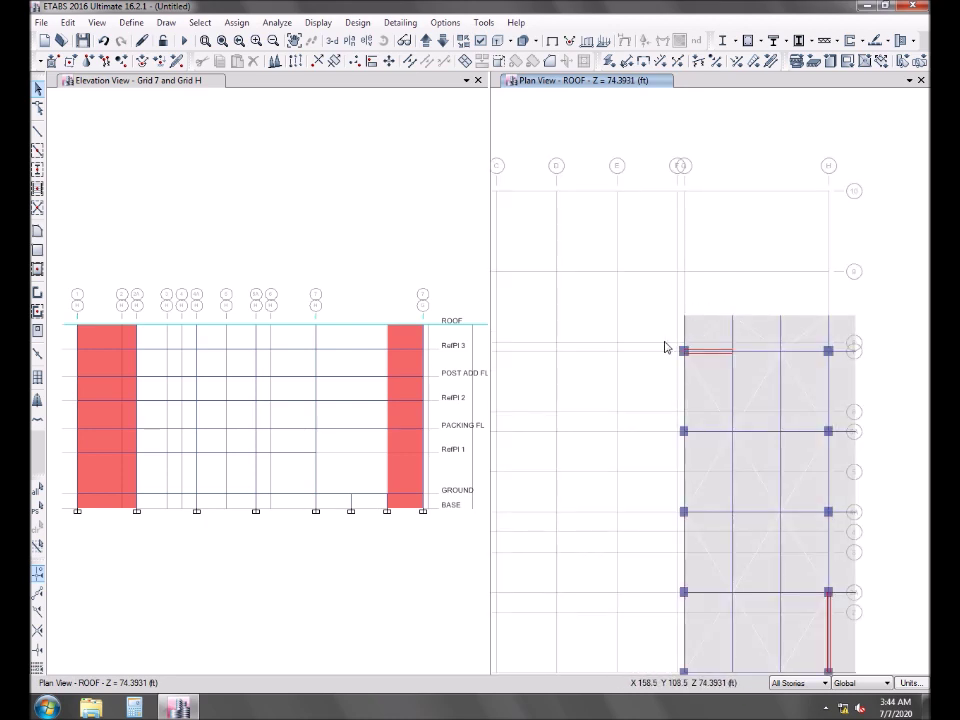
middle_click_drag(664, 343, 679, 283)
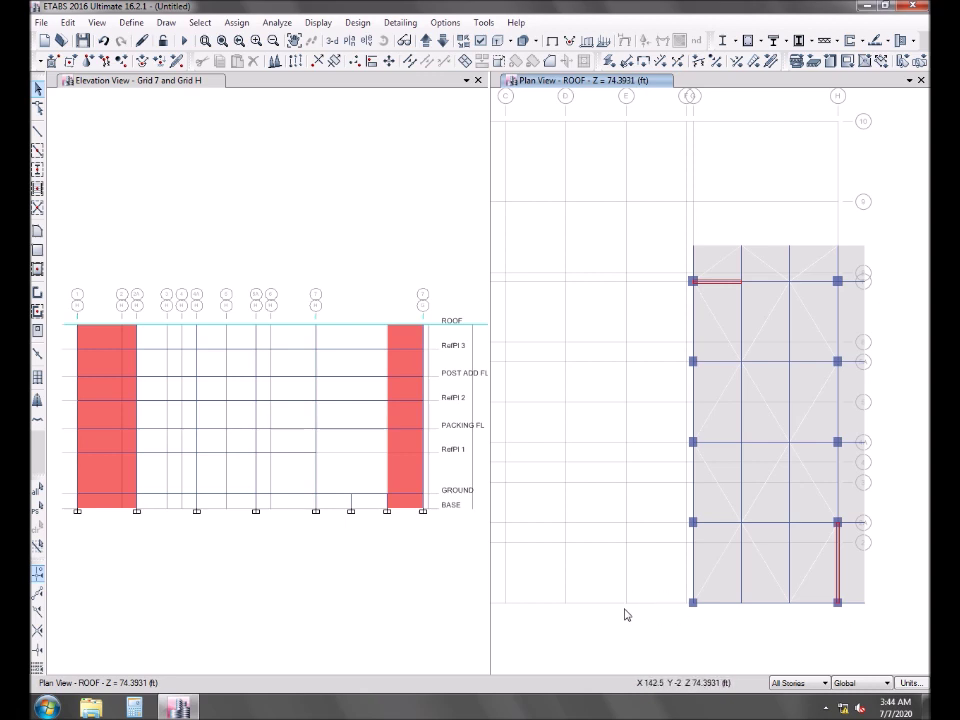
scroll(690, 609, "up", 4)
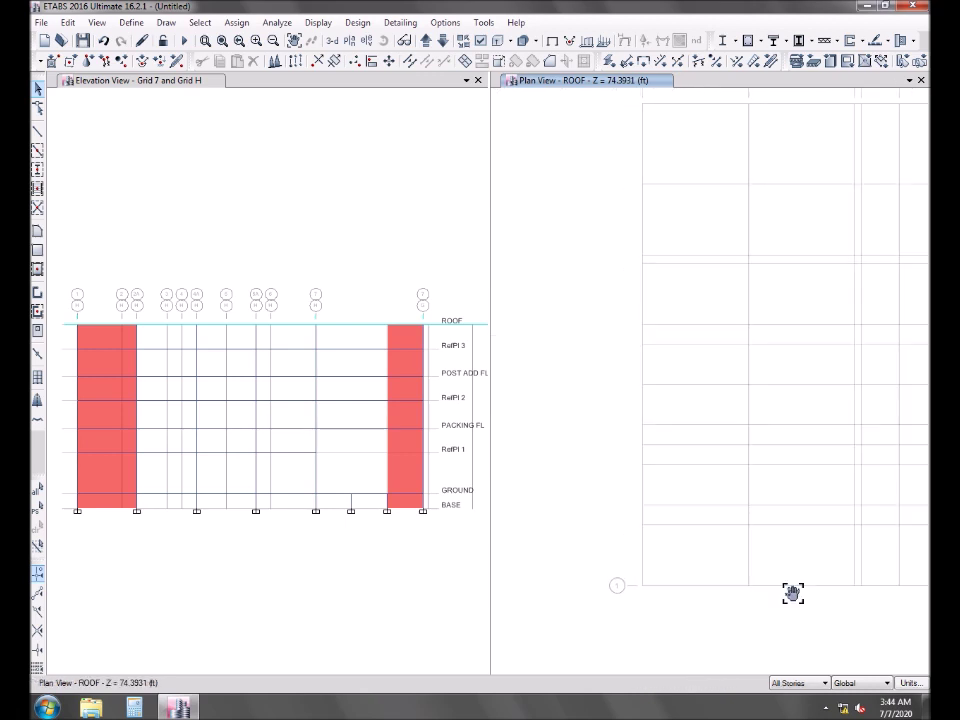
scroll(857, 536, "down", 3)
middle_click_drag(857, 536, 769, 589)
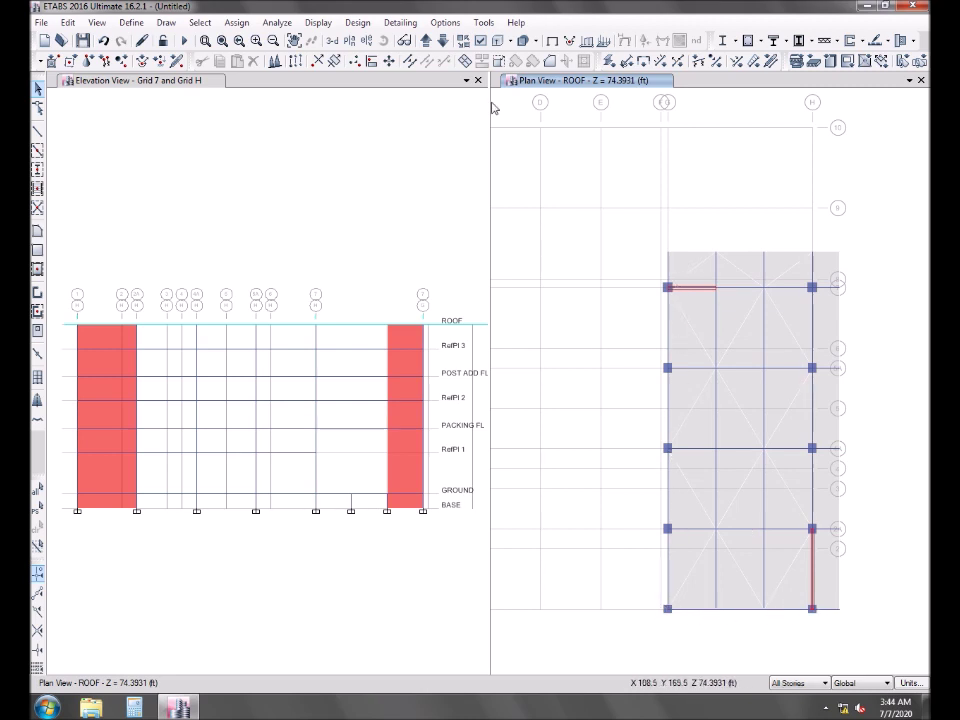
Step: Define a new developed elevation named 'Grid F and Grid 1'
left_click(168, 23)
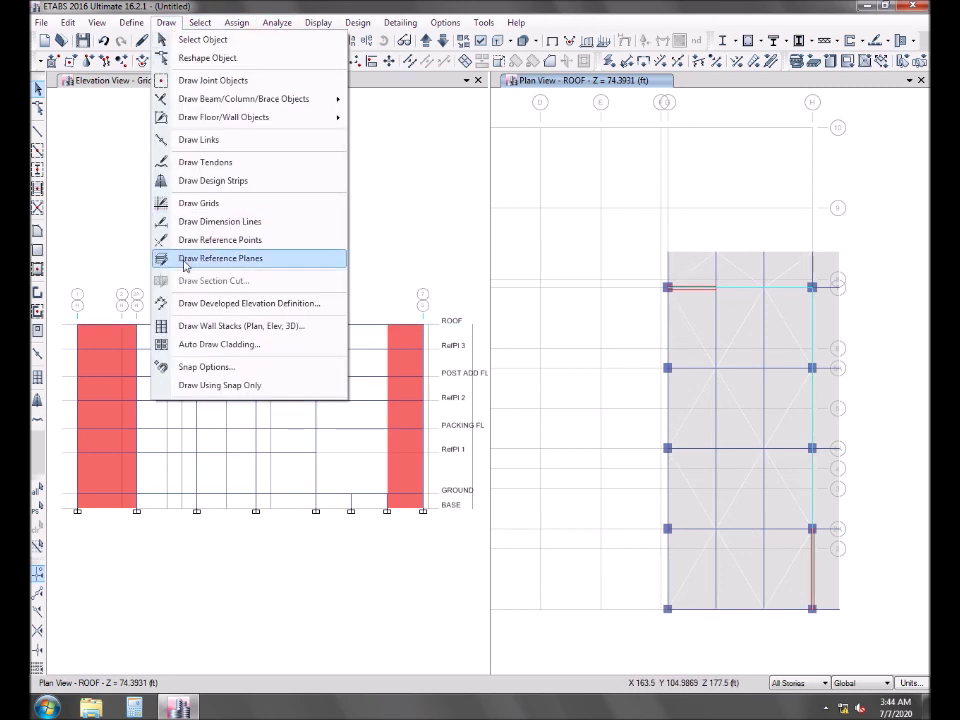
left_click(215, 304)
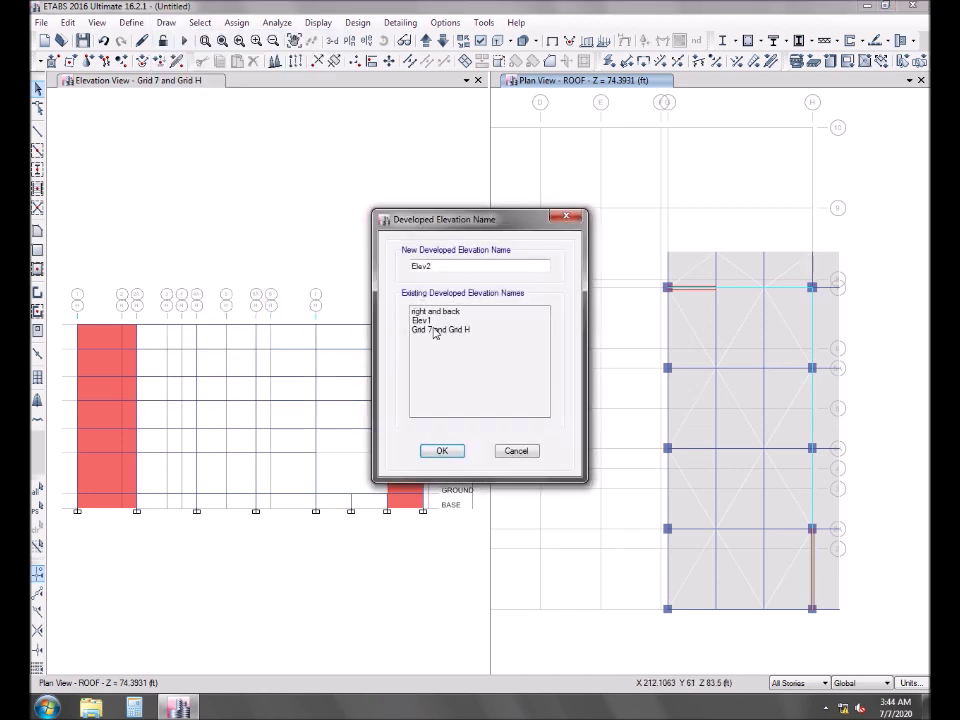
left_click_drag(444, 270, 398, 268)
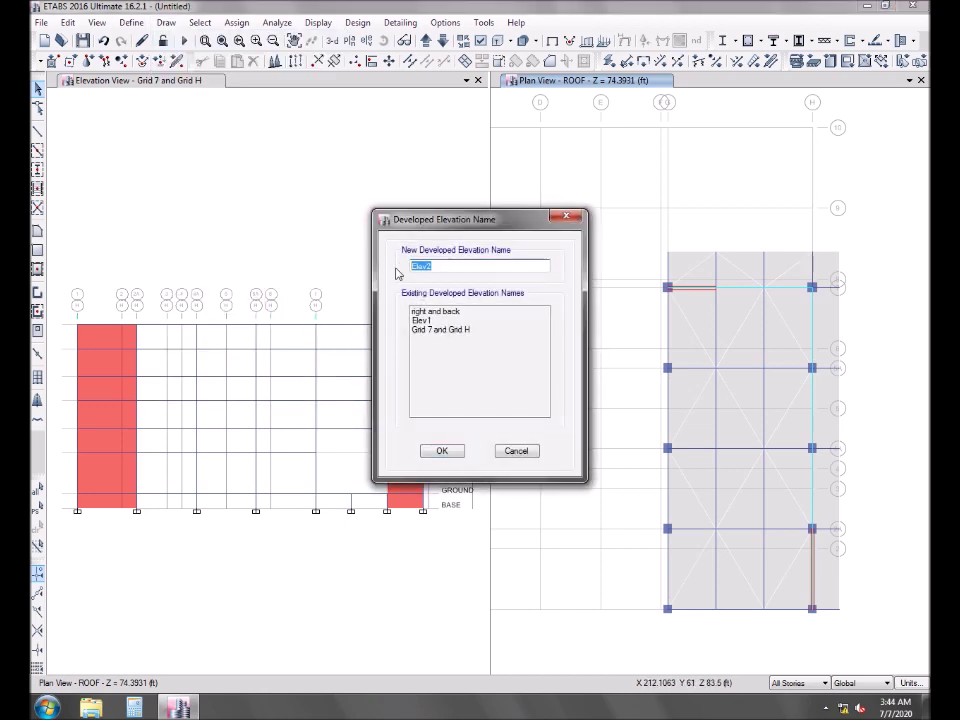
type("Grid F and Grid 1")
left_click(446, 451)
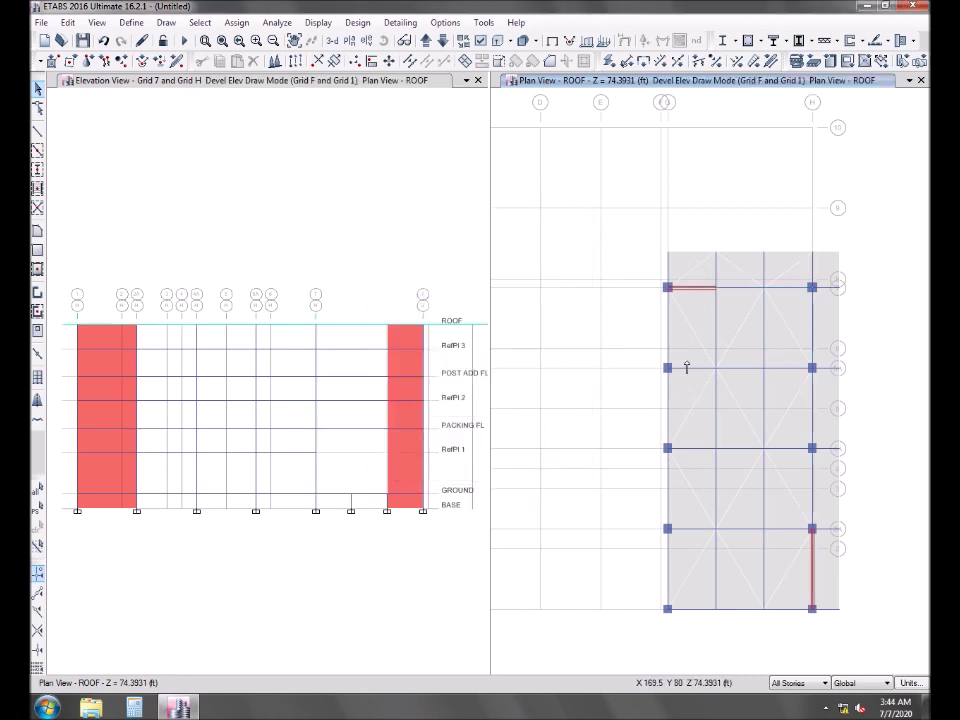
Step: Trace its path from the slab's top-left joint down to the bottom-left joint
left_click(668, 255)
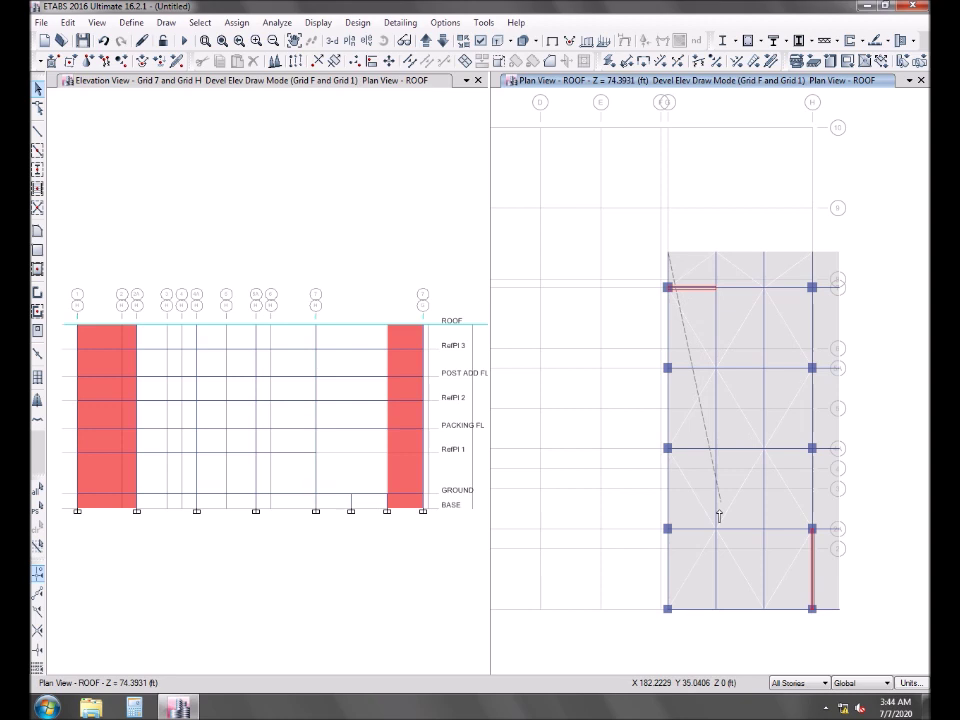
left_click(668, 609)
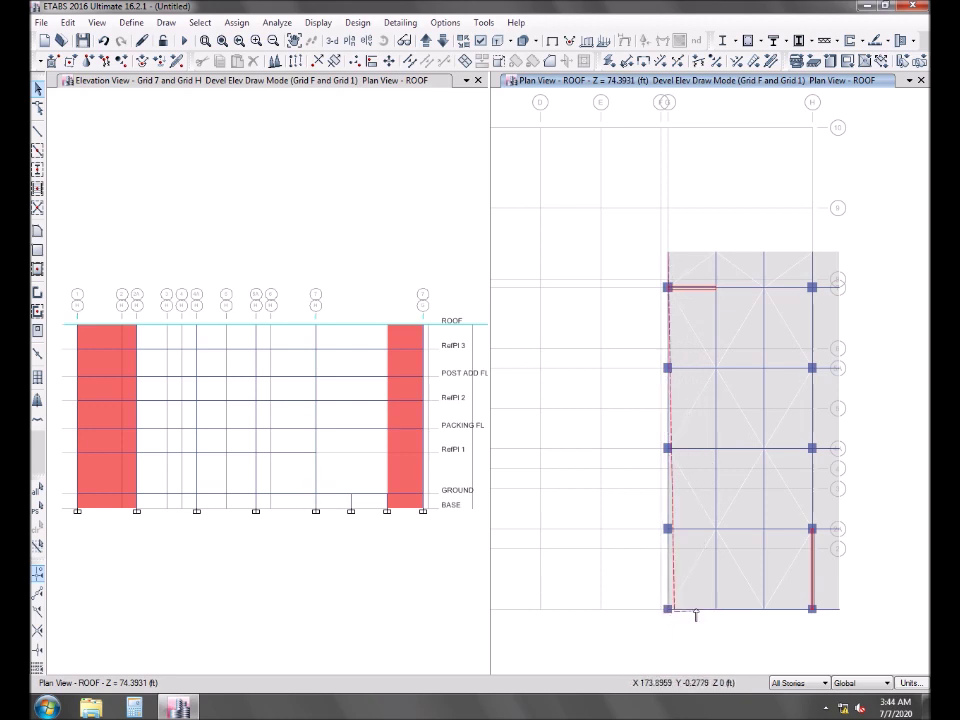
right_click(672, 615)
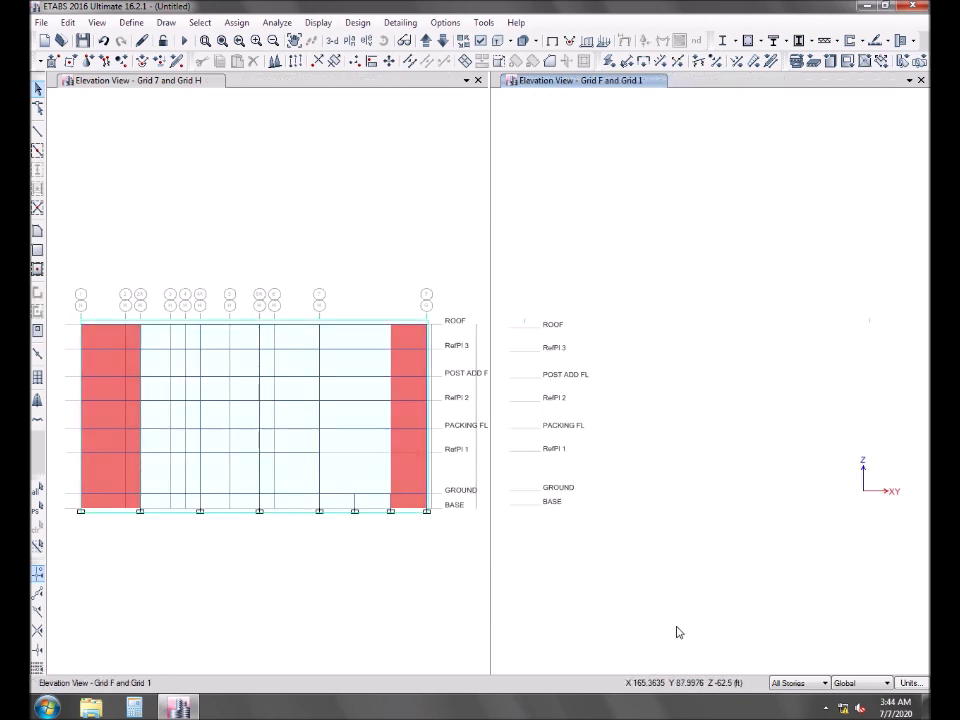
left_click(351, 40)
Step: Show the ROOF plan panned left, then browse Define and Draw menus, cancelling a new elevation definition
left_click(419, 514)
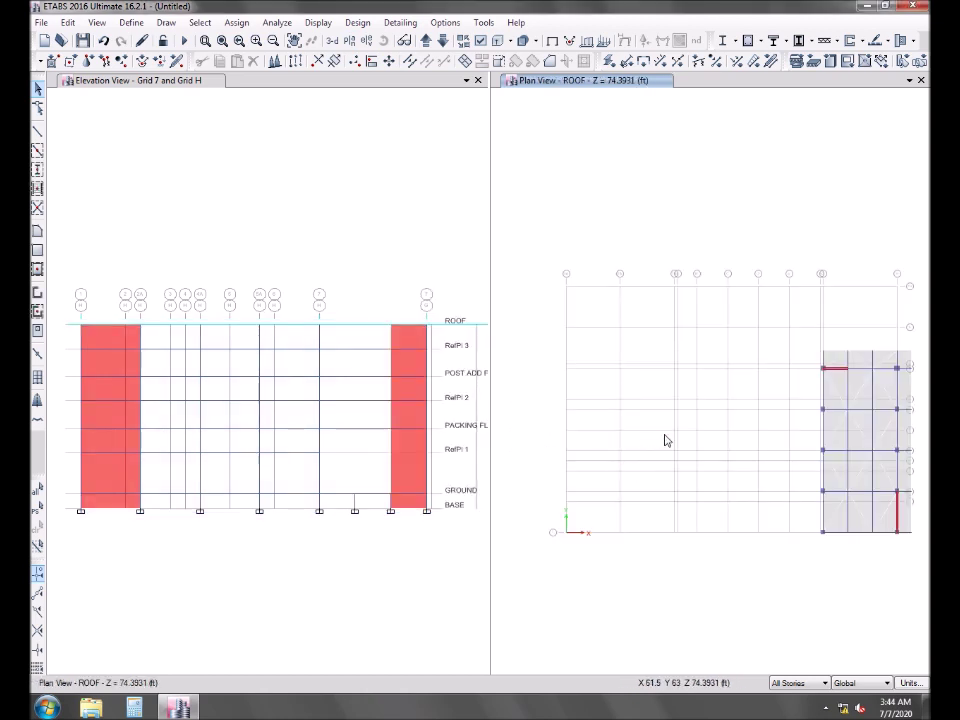
middle_click_drag(664, 439, 627, 433)
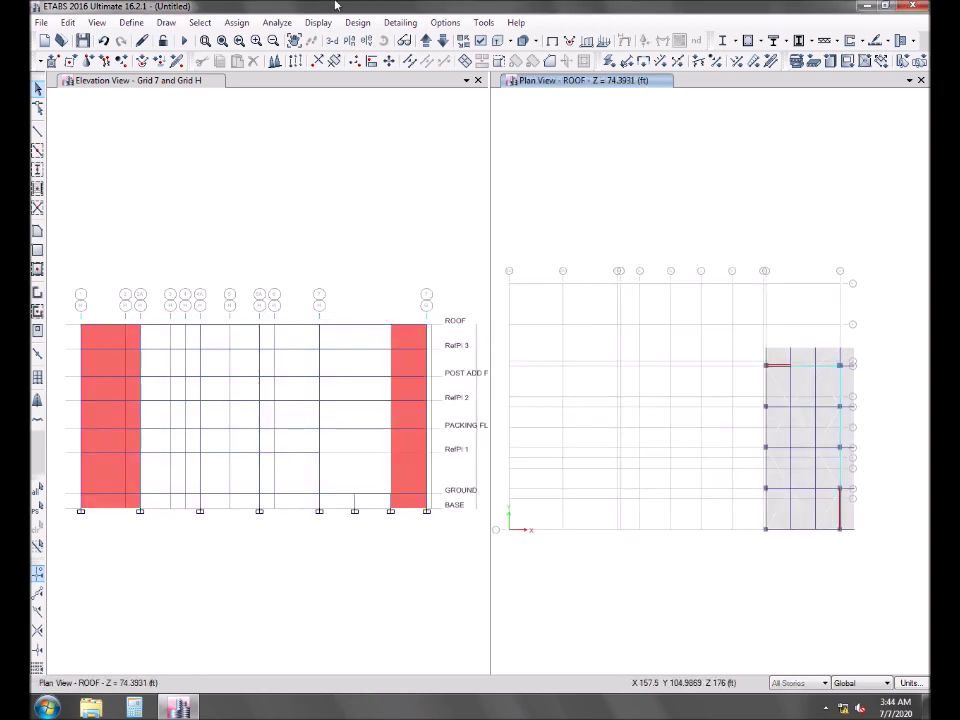
left_click(131, 22)
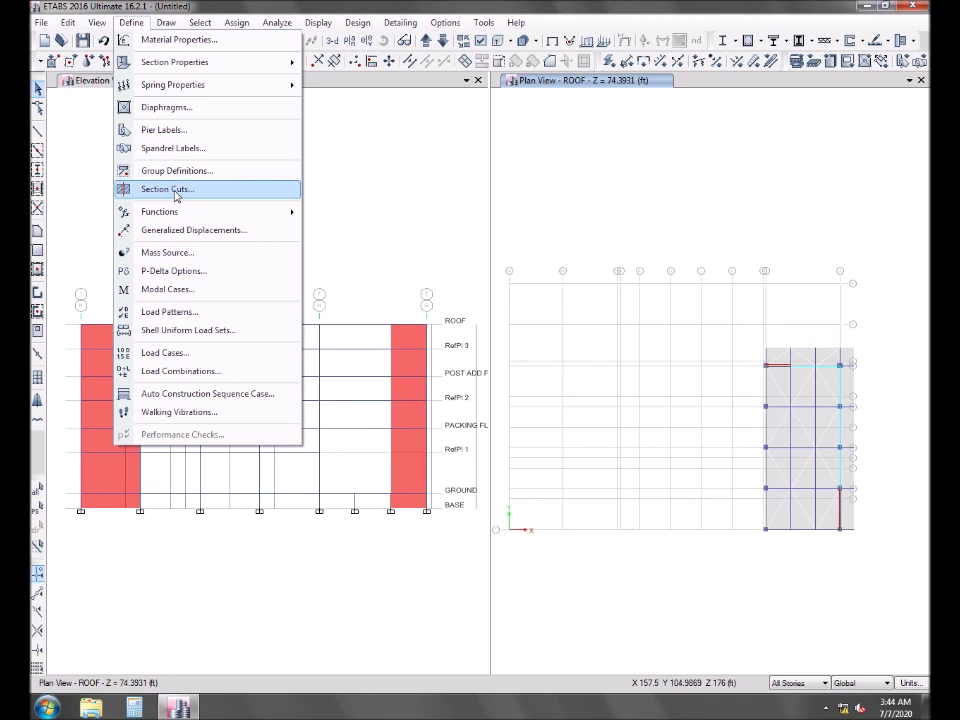
left_click(166, 22)
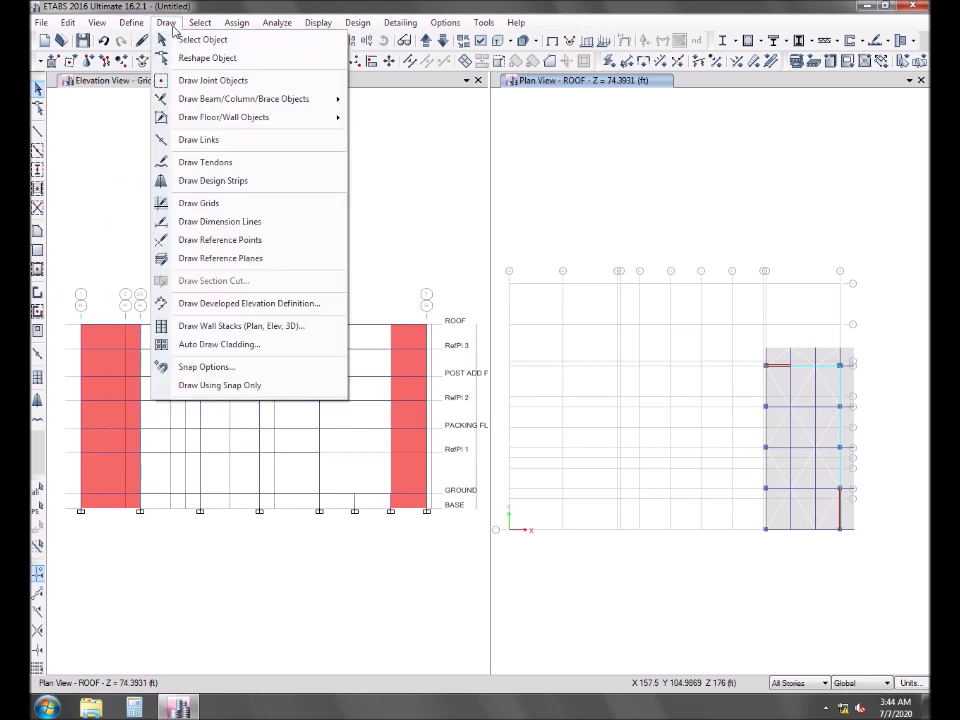
left_click(186, 303)
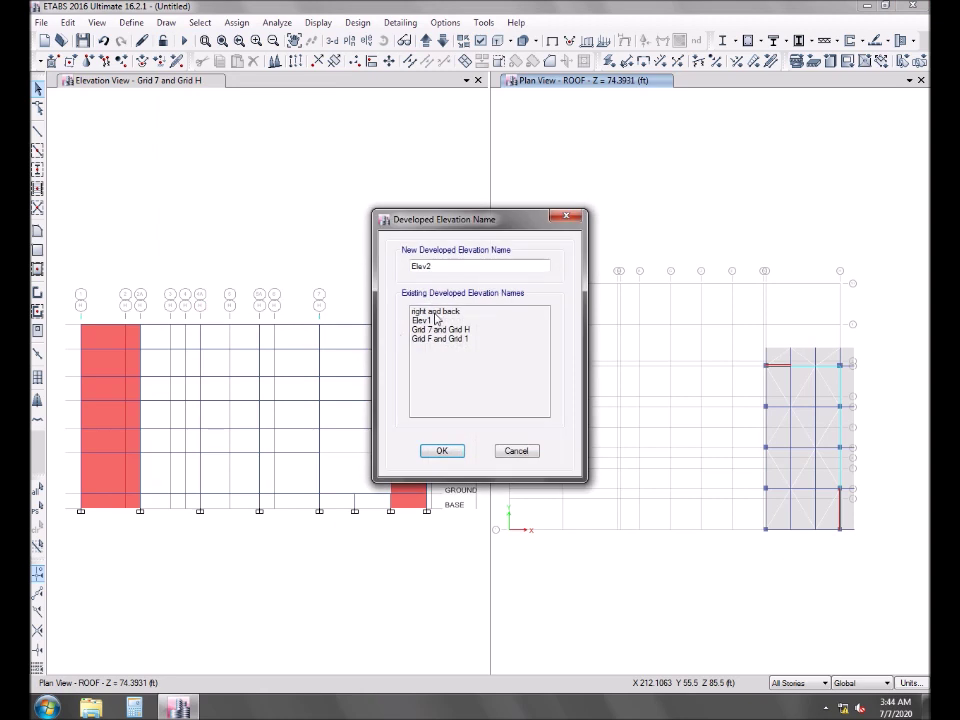
left_click(515, 451)
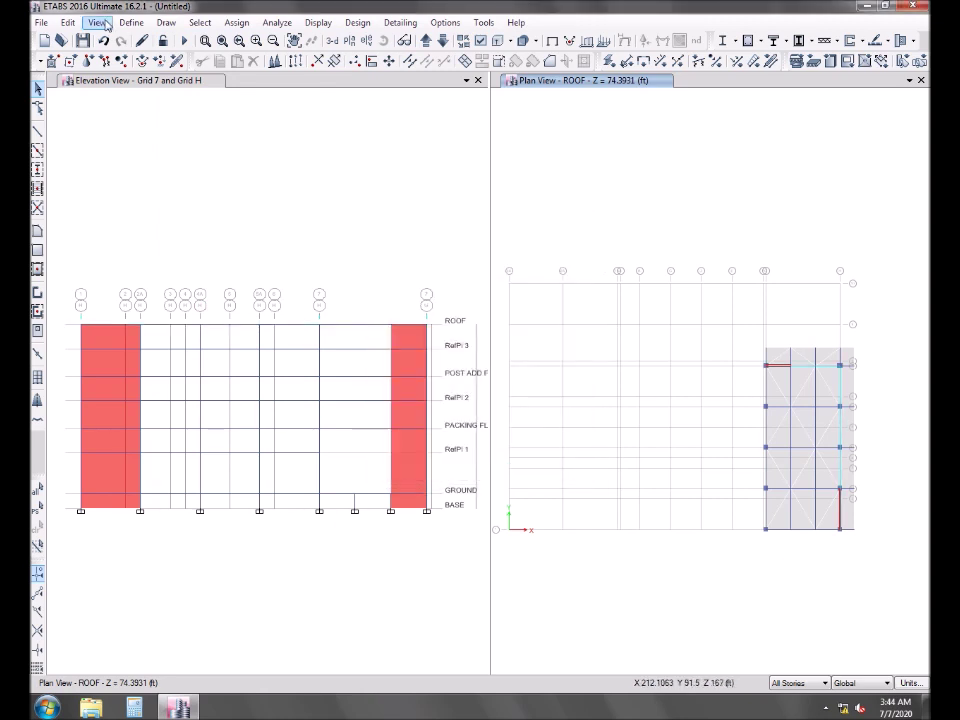
left_click(130, 22)
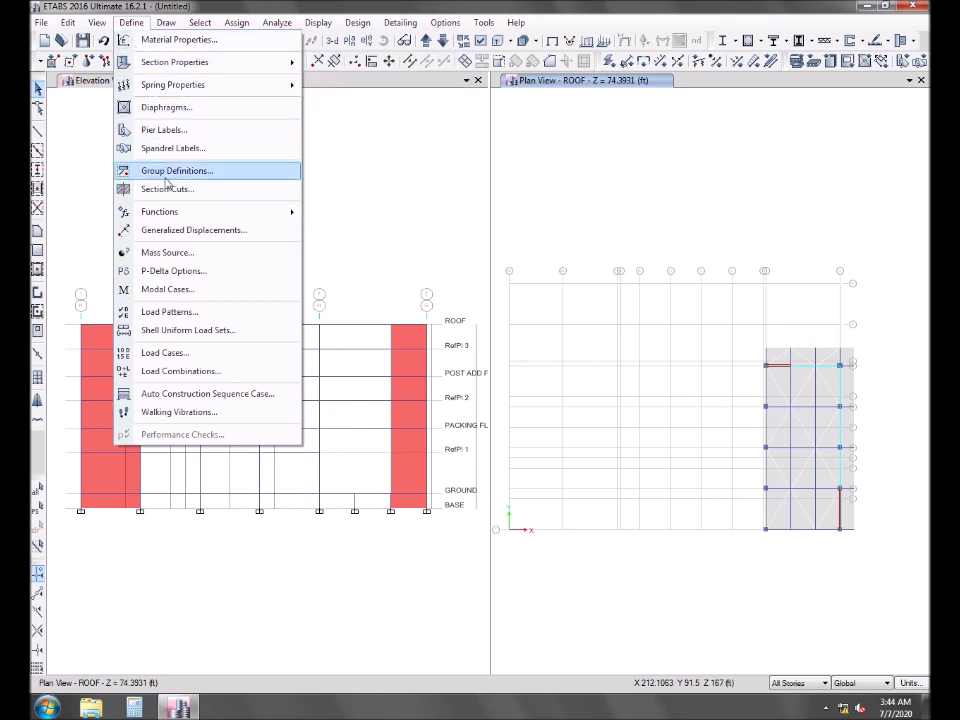
mouse_move(177, 216)
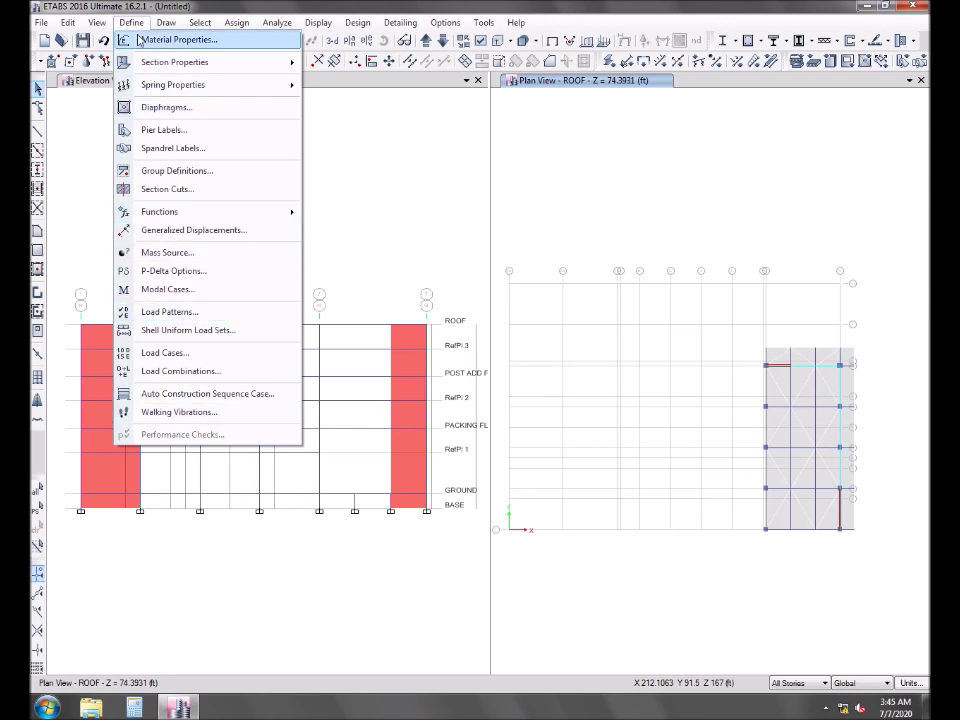
mouse_move(162, 26)
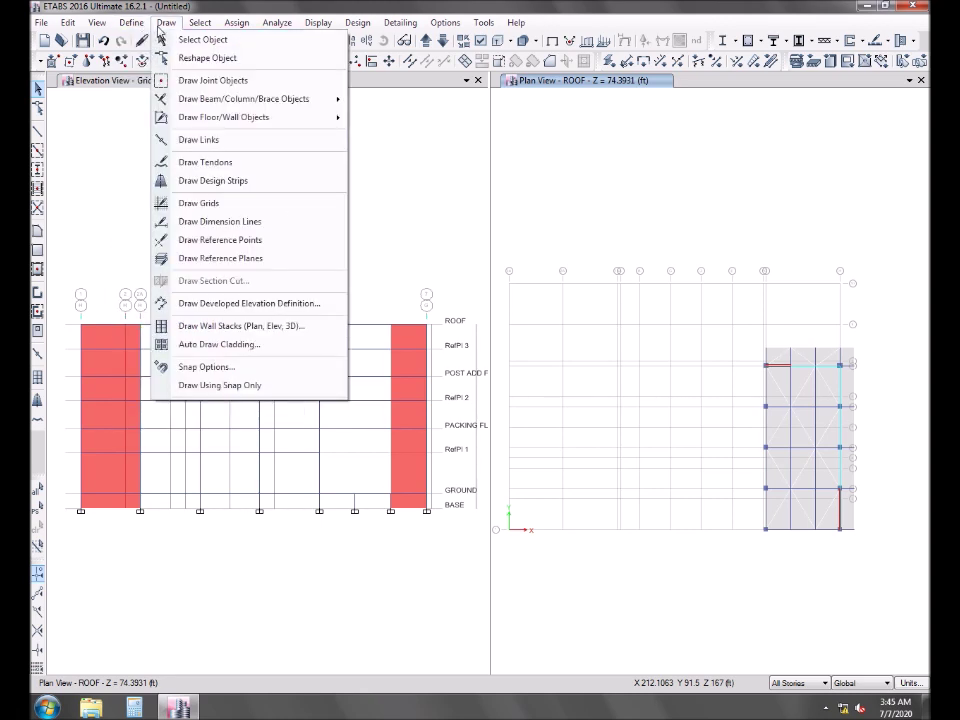
Step: Define developed elevation 'Grid 1 and F' along Grid 1 from F1 to H1
left_click(217, 309)
left_click_drag(445, 268, 383, 257)
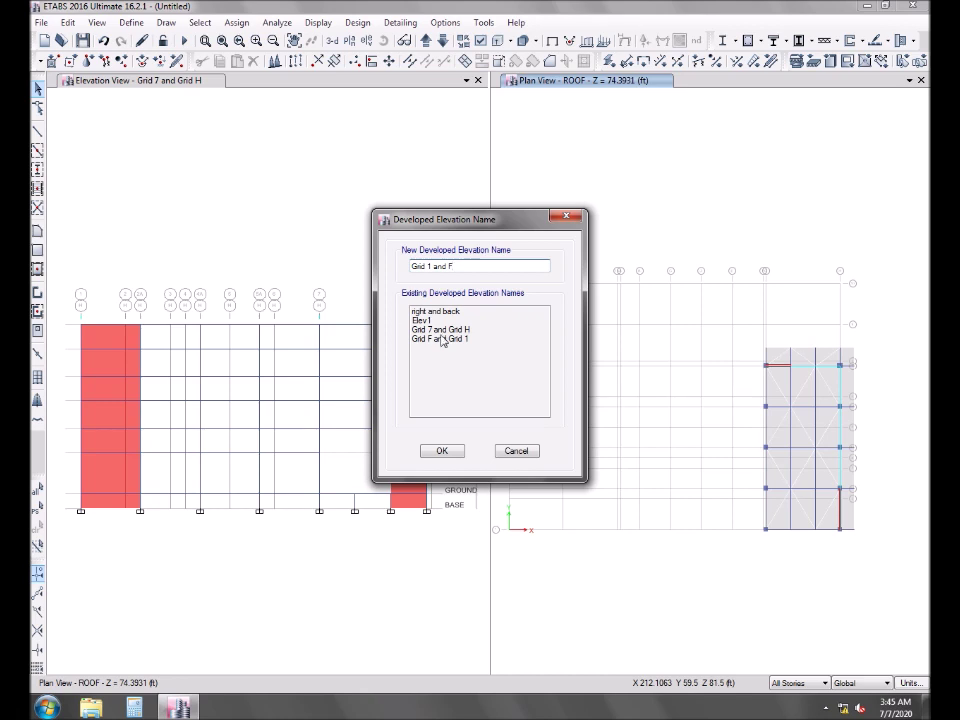
left_click(443, 451)
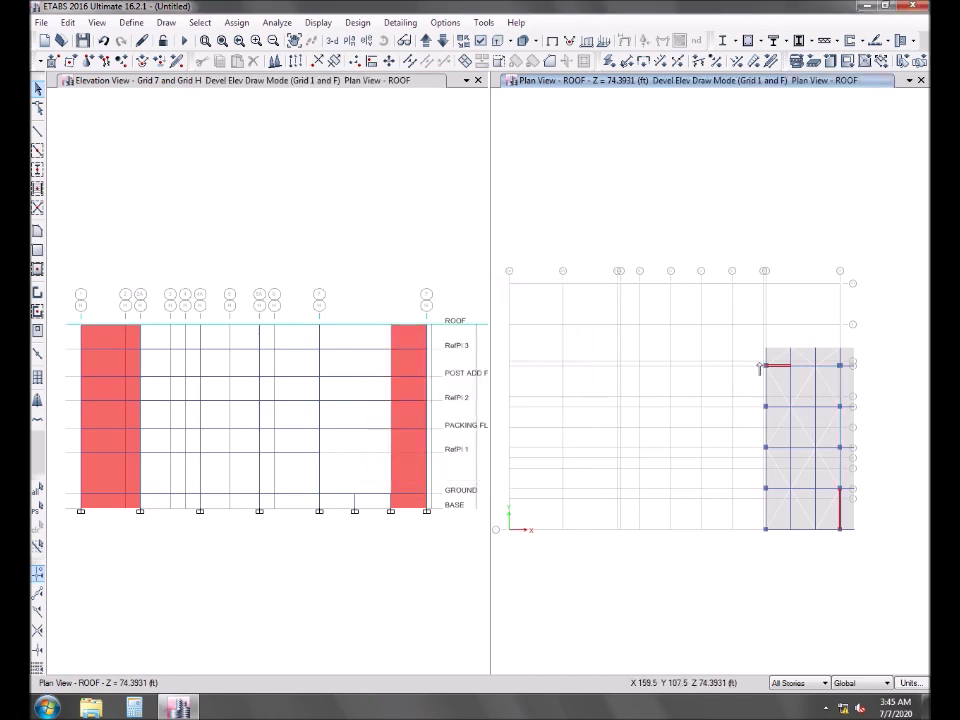
left_click(767, 530)
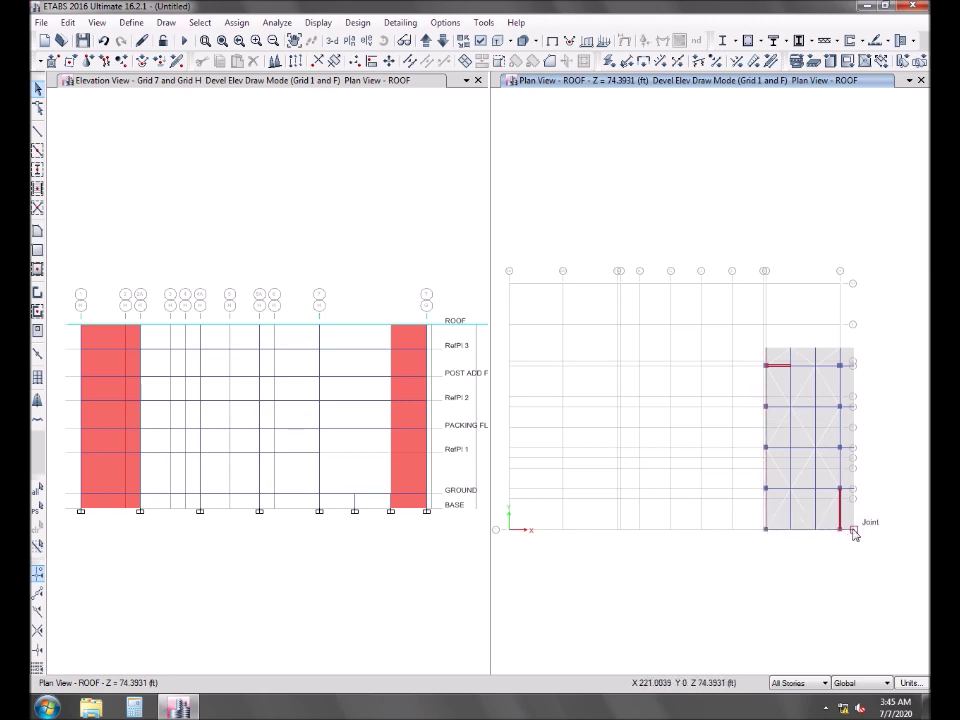
key("Return")
left_click(338, 204)
Step: Switch the left pane to a 3-D view, orbit it, and hide the upper grid
left_click(331, 41)
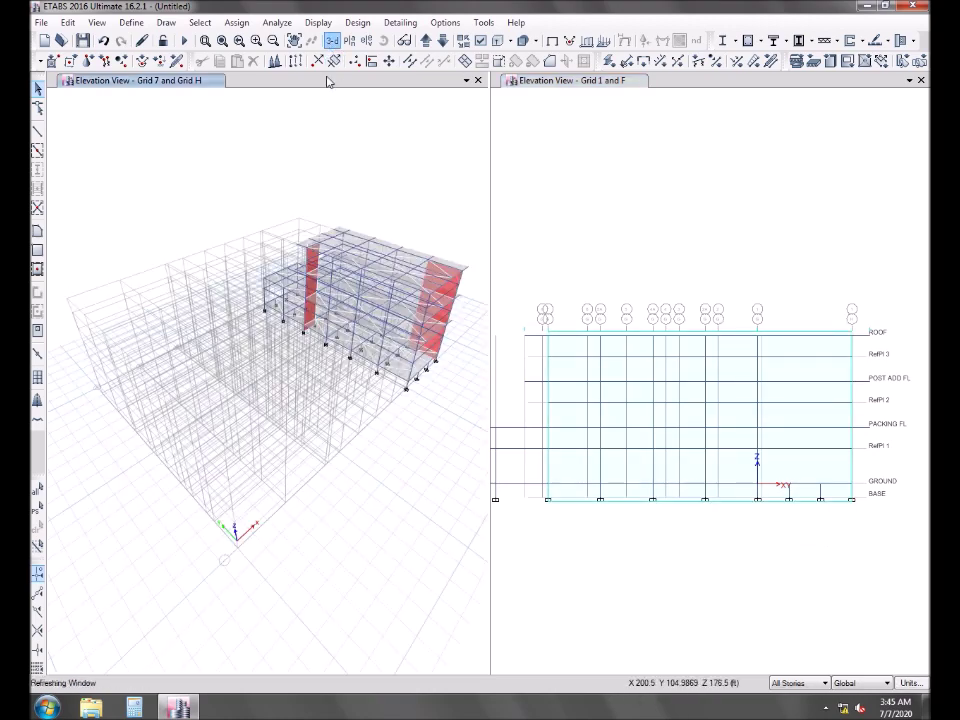
middle_click_drag(422, 450, 330, 460, "shift")
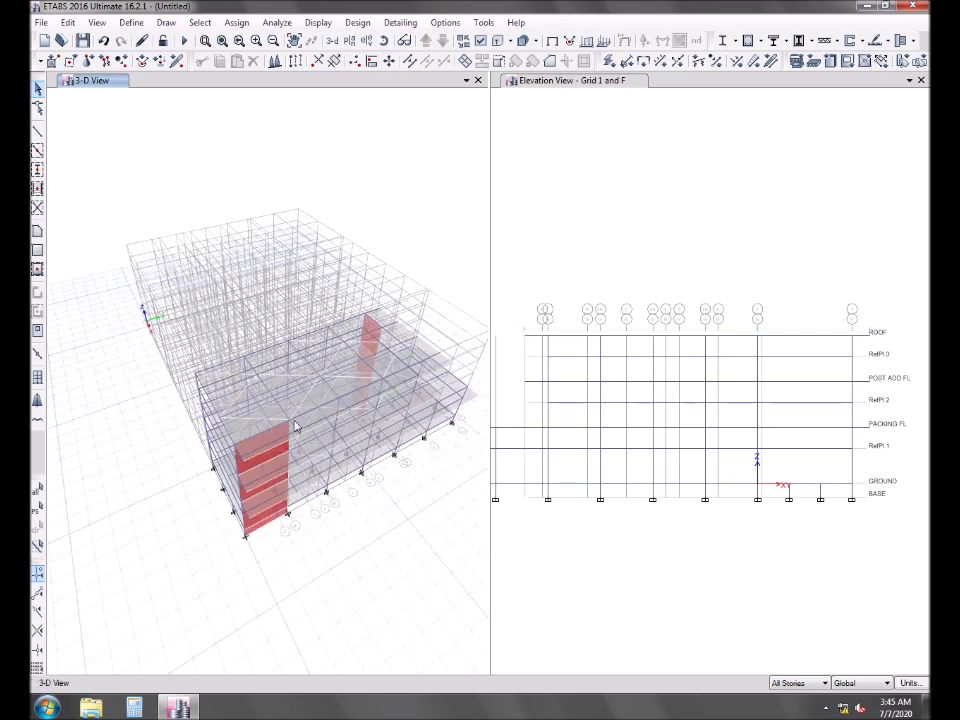
right_click(375, 206)
left_click(426, 258)
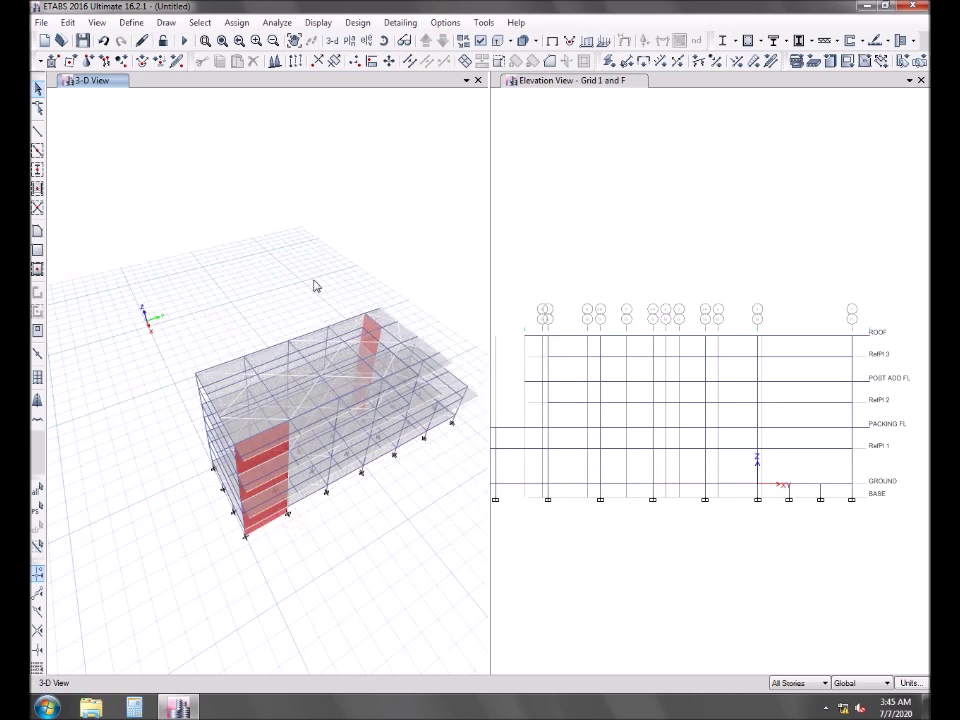
Step: Pan and zoom the Grid 1 and F elevation pane to frame the drawing
left_click(662, 403)
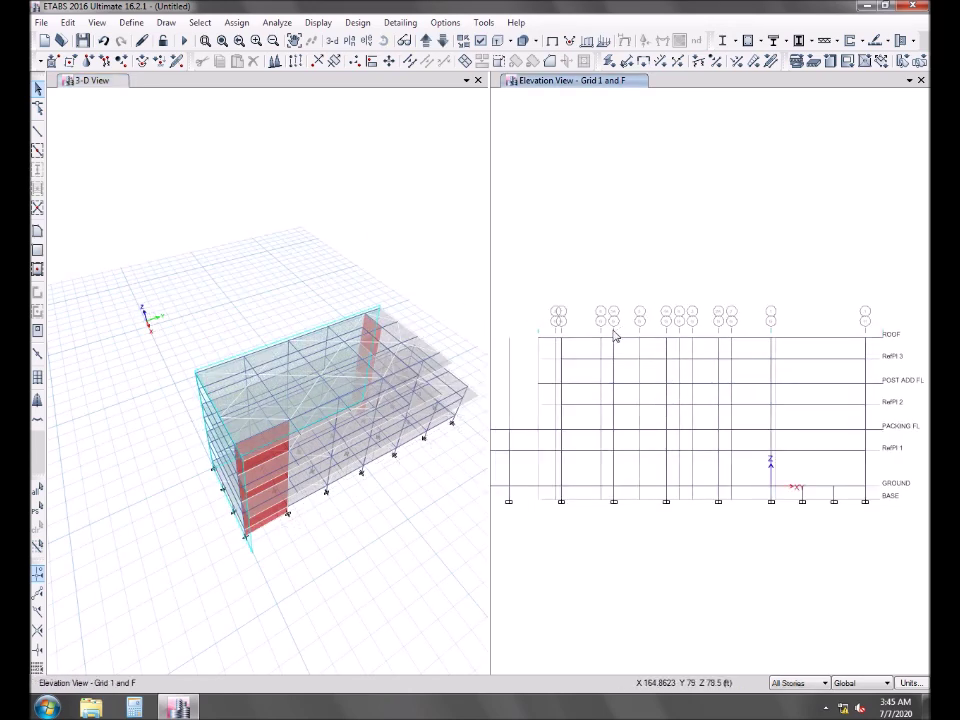
middle_click_drag(590, 490, 624, 499)
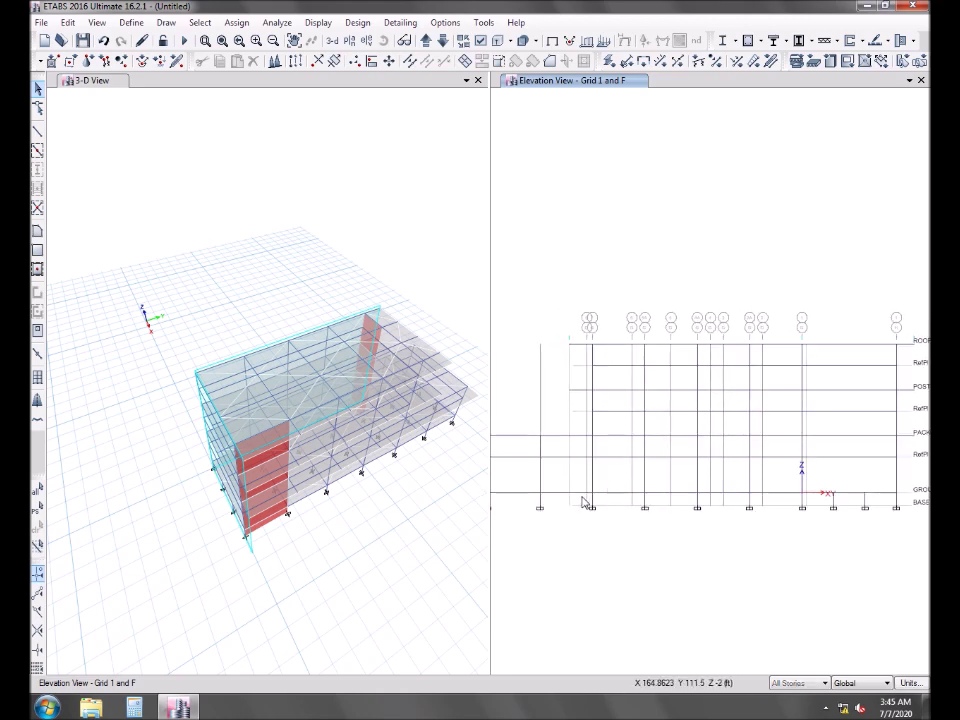
scroll(585, 502, "down", 2)
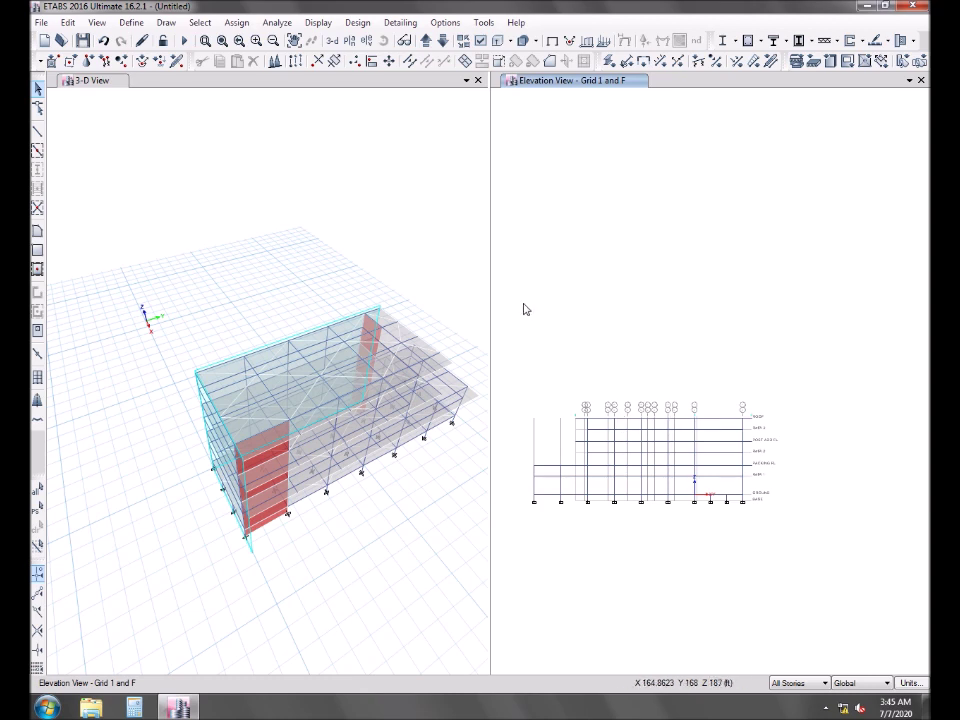
left_click(825, 707)
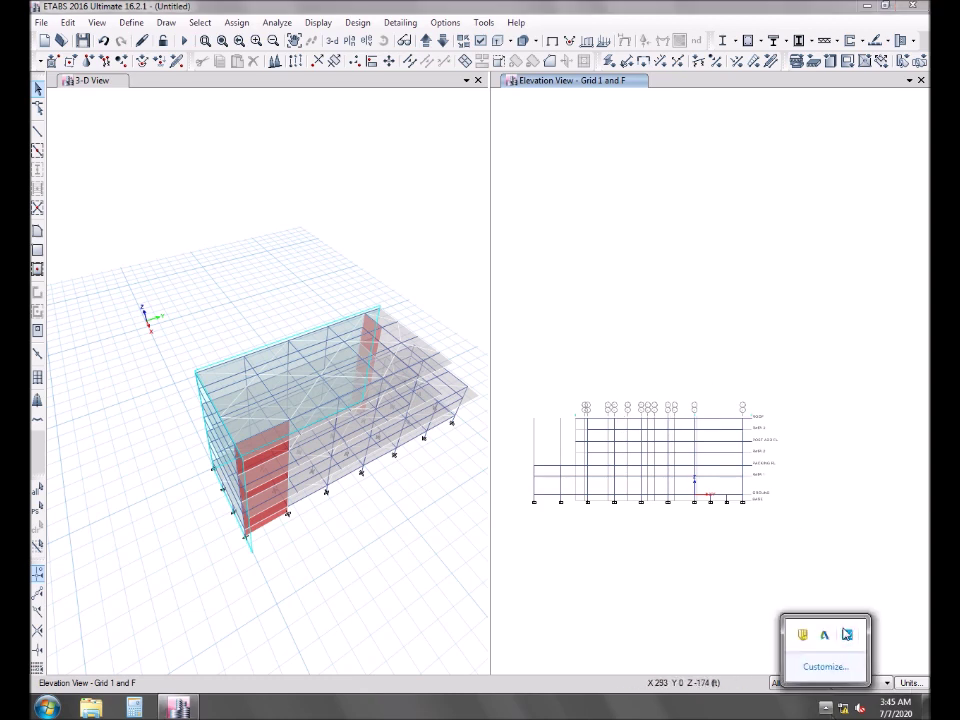